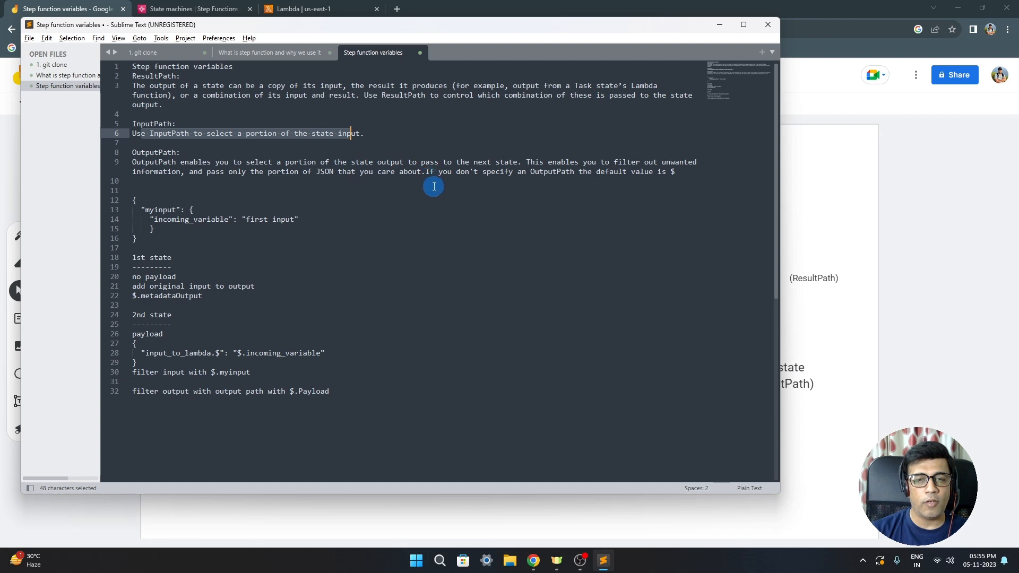
Step: Show the Jamboard 'Step function variables' diagram of the two Lambda Invoke states' input and output flow
key("alt+Tab")
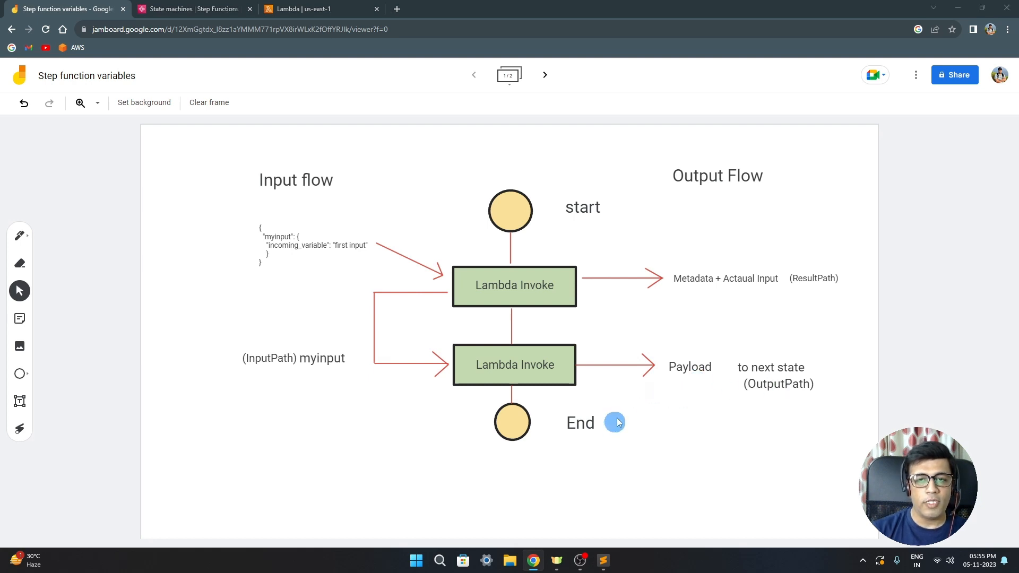
key("alt+Tab")
key("alt+Tab")
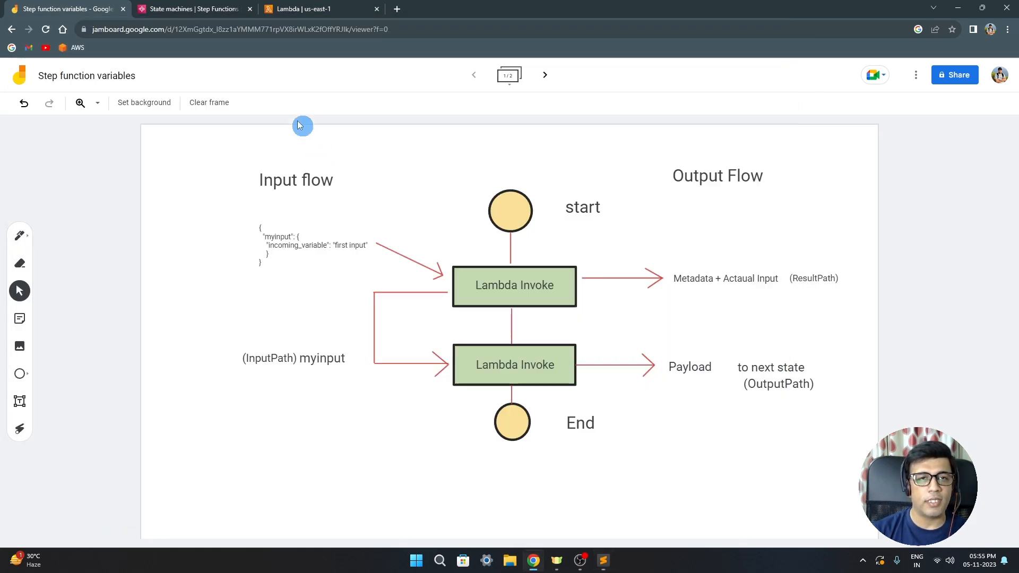
Step: Create a blank state machine with two chained states, 'Lambda Invoke' and 'Lambda Invoke (1)'
left_click(176, 14)
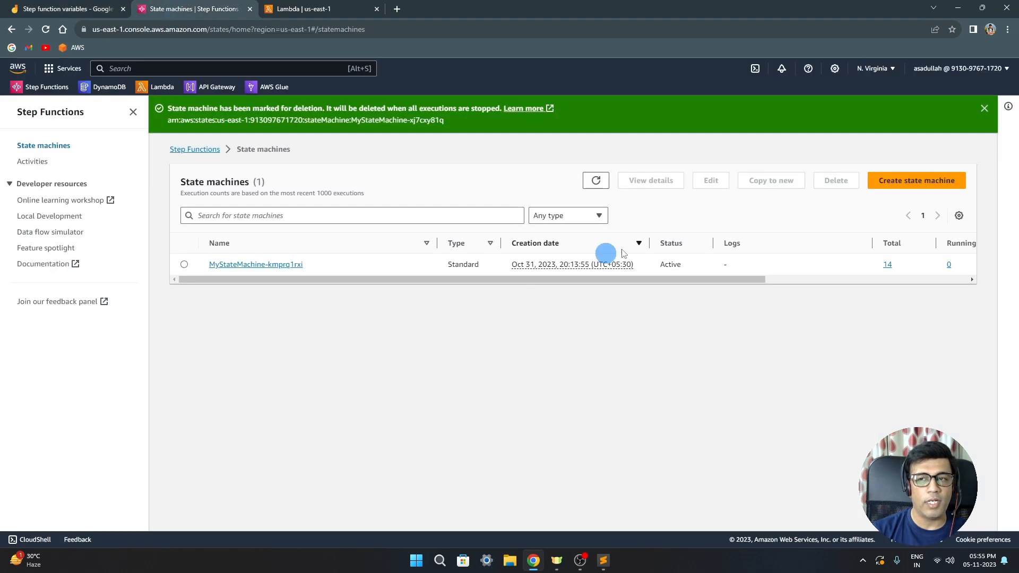
left_click(905, 182)
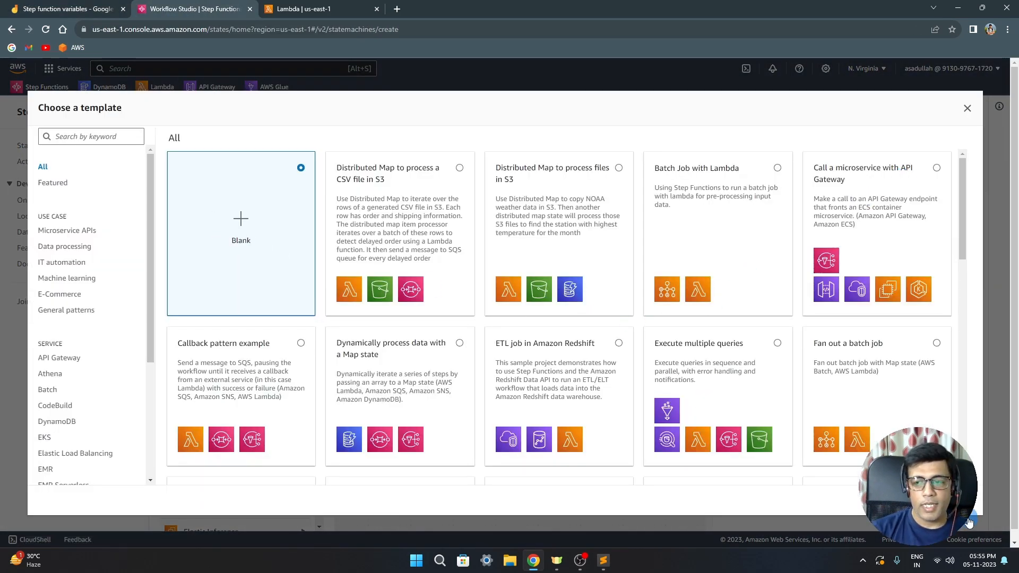
left_click(952, 500)
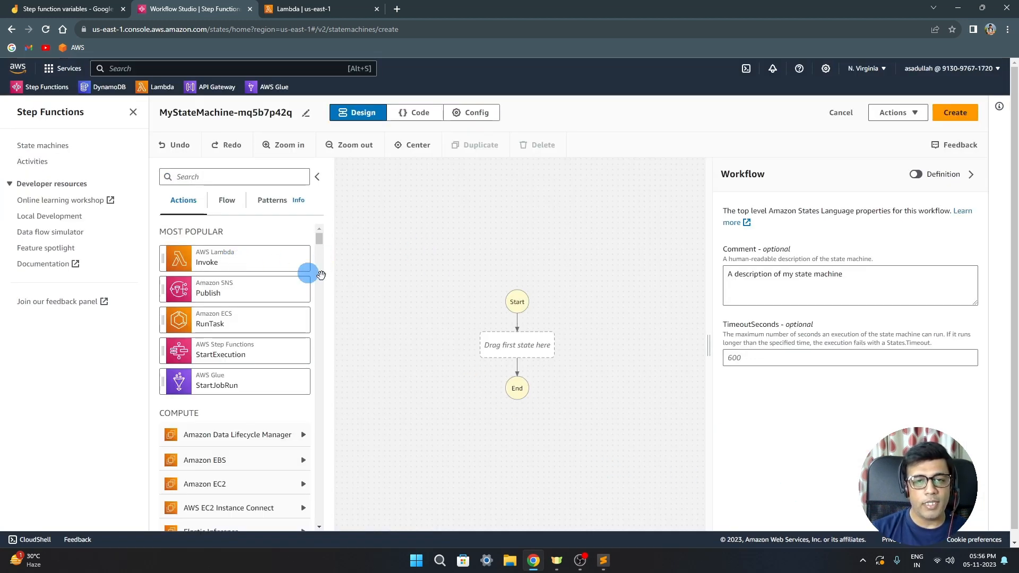
left_click_drag(321, 275, 495, 342)
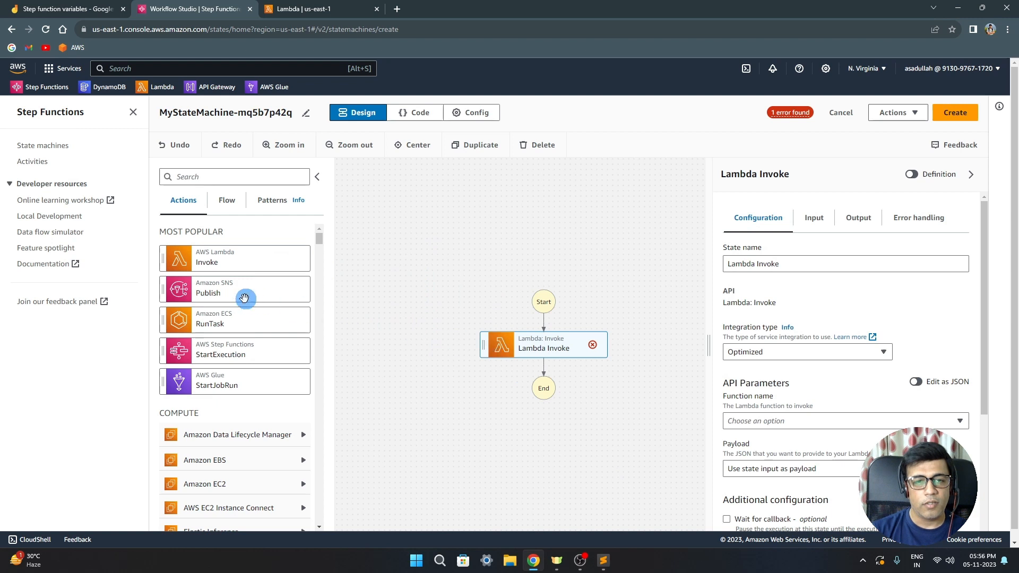
left_click_drag(210, 257, 525, 379)
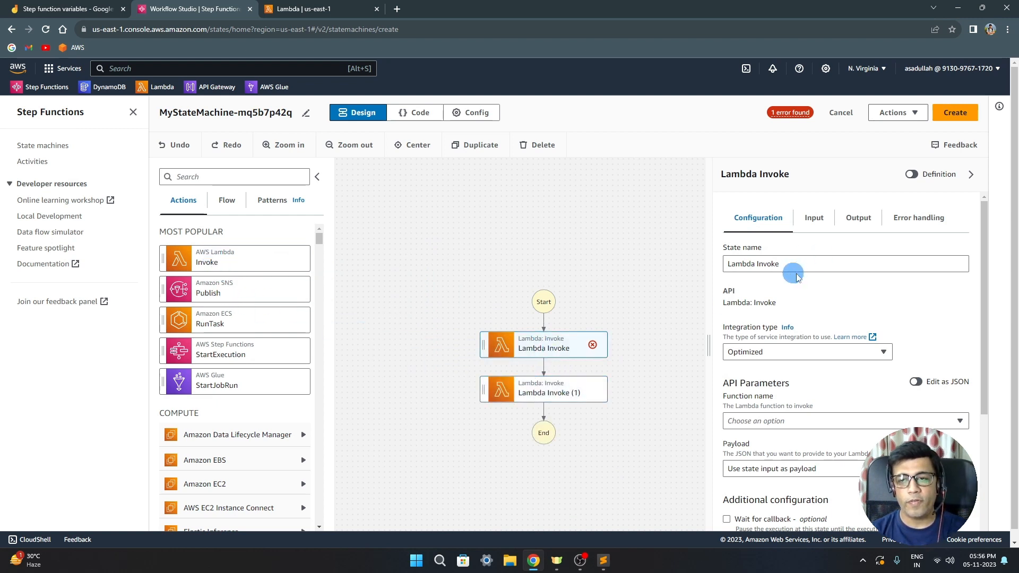
scroll(842, 306, "down", 3)
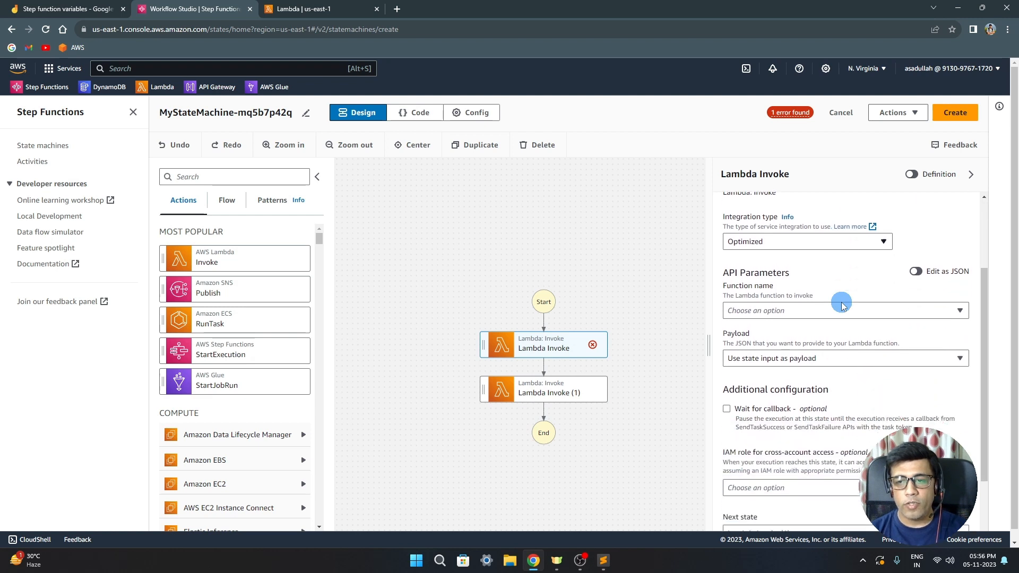
Step: Set the first Lambda Invoke state's Payload to No payload
left_click(815, 317)
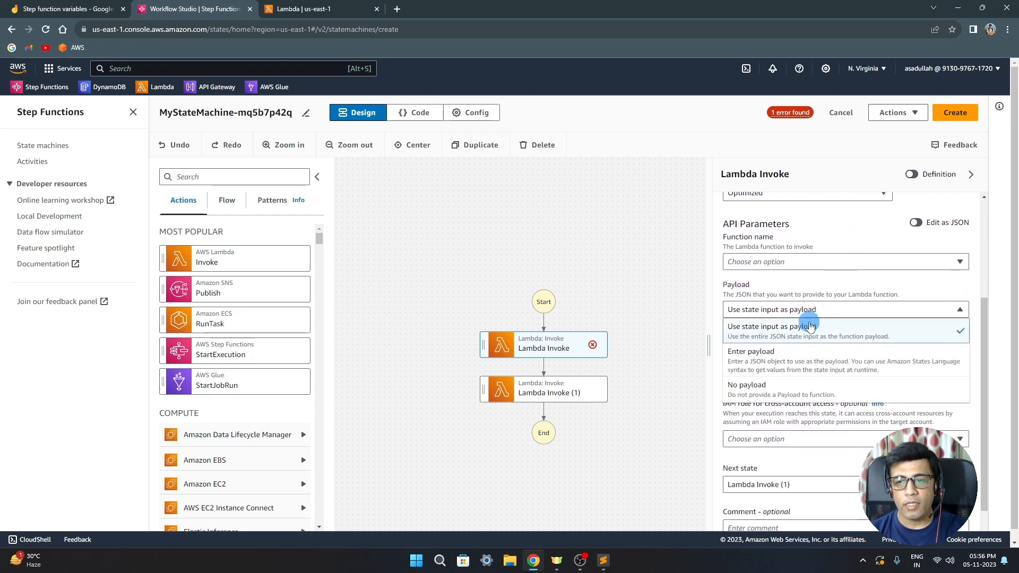
left_click(789, 391)
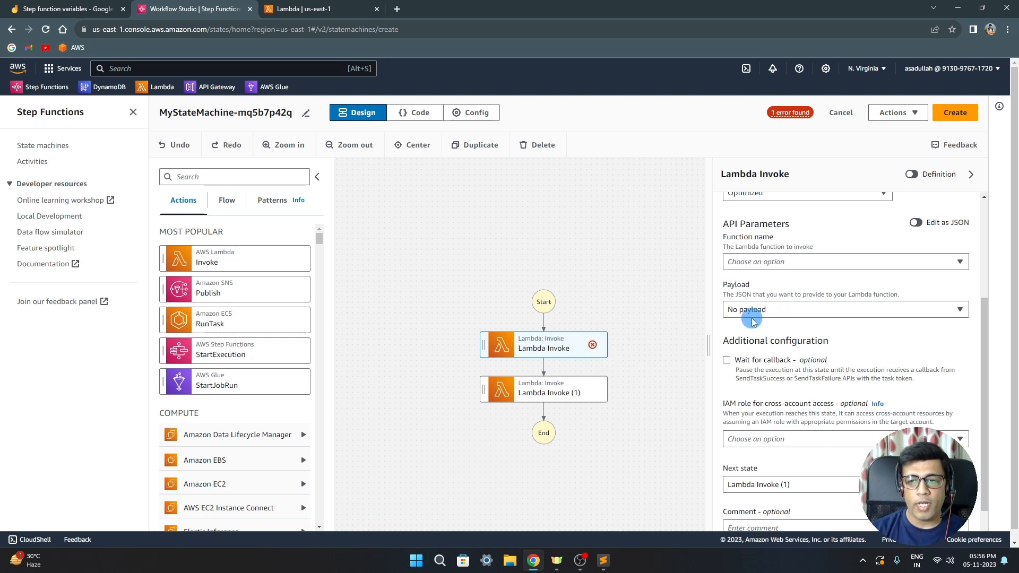
scroll(770, 321, "up", 2)
scroll(772, 323, "down", 2)
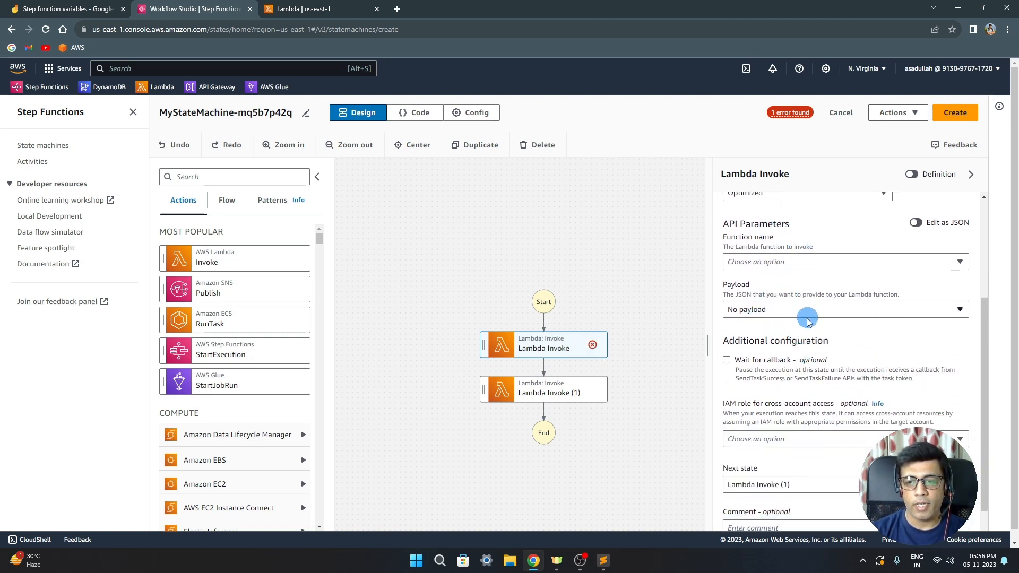
scroll(804, 350, "down", 1)
scroll(802, 371, "up", 1)
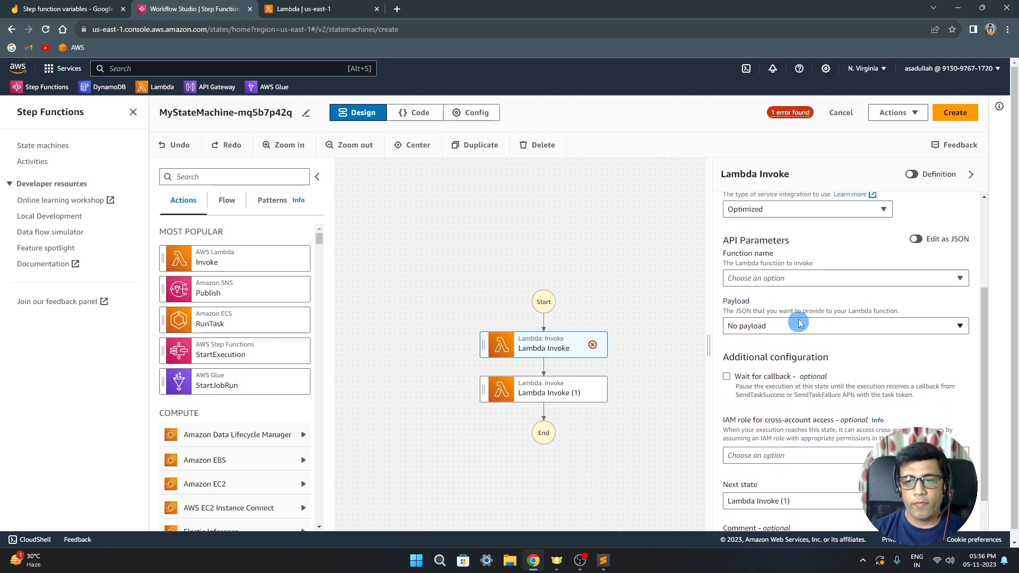
scroll(790, 318, "up", 2)
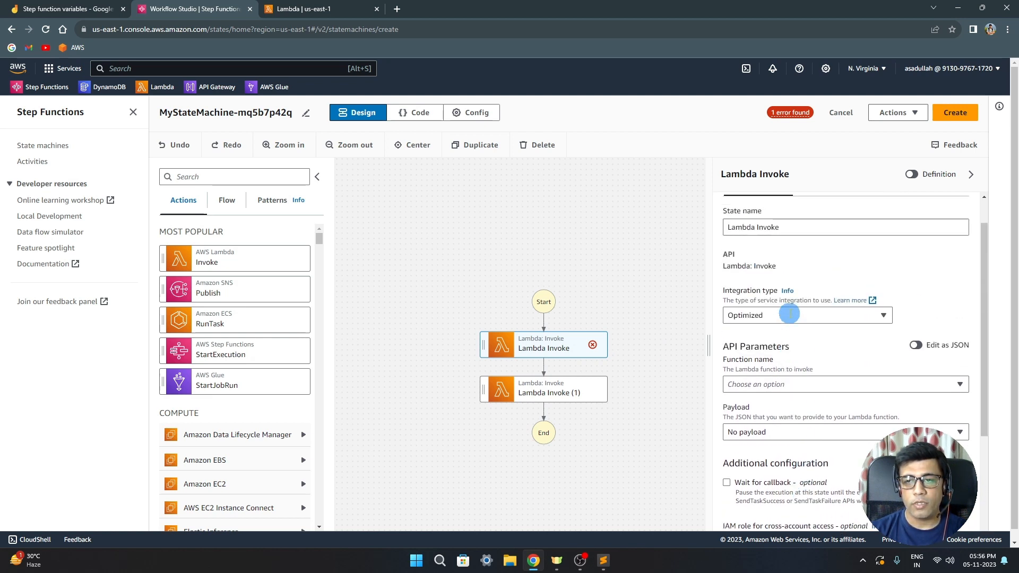
Step: Choose lambda3:$LATEST as the first state's function and show its Input filtering options
left_click(786, 385)
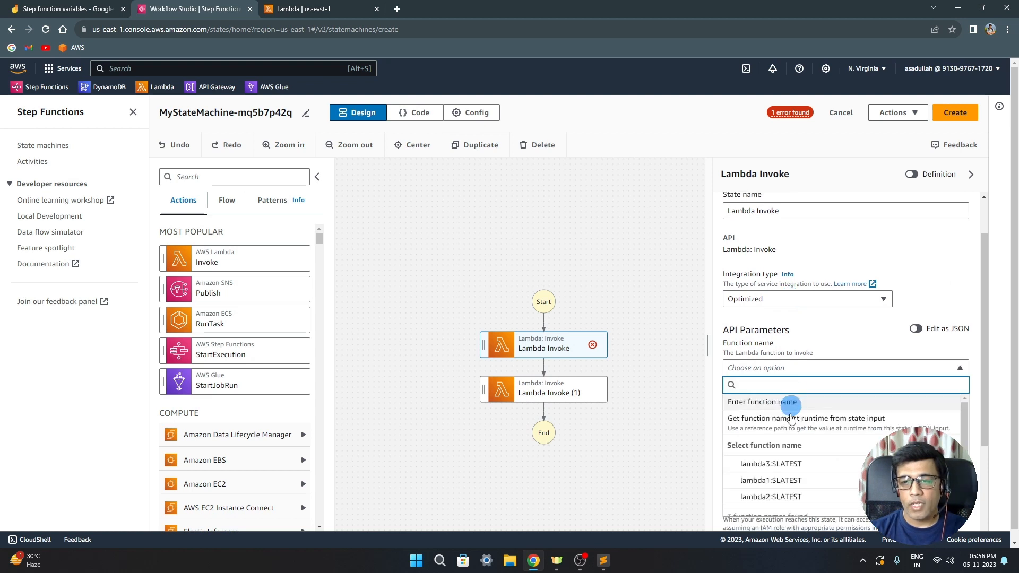
left_click(769, 469)
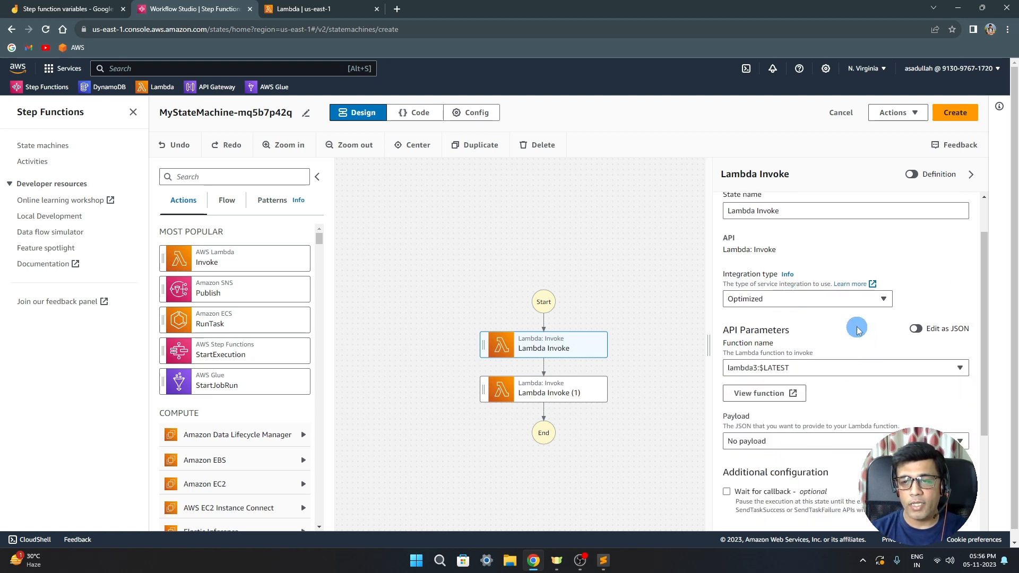
scroll(849, 329, "down", 1)
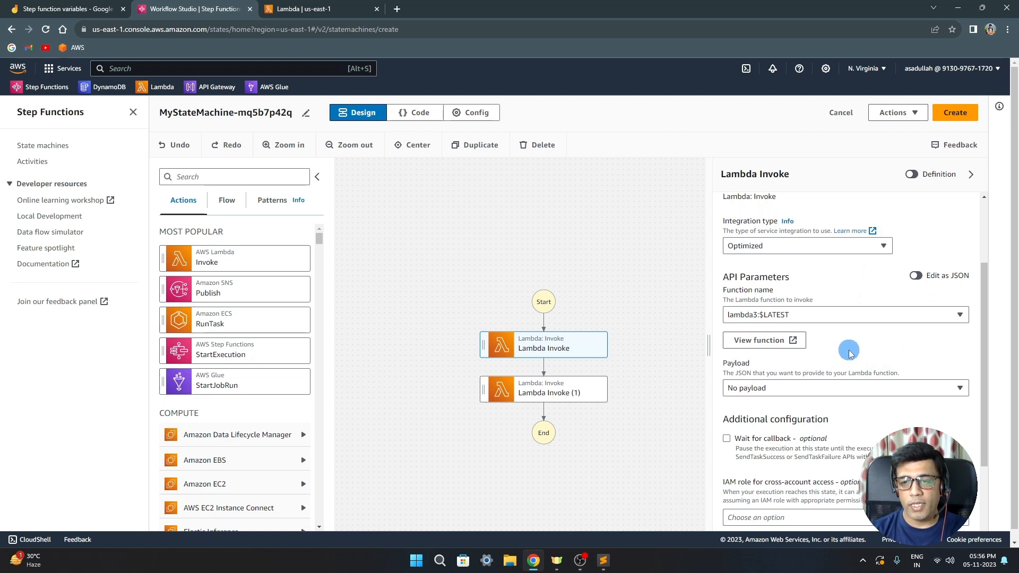
scroll(849, 350, "down", 5)
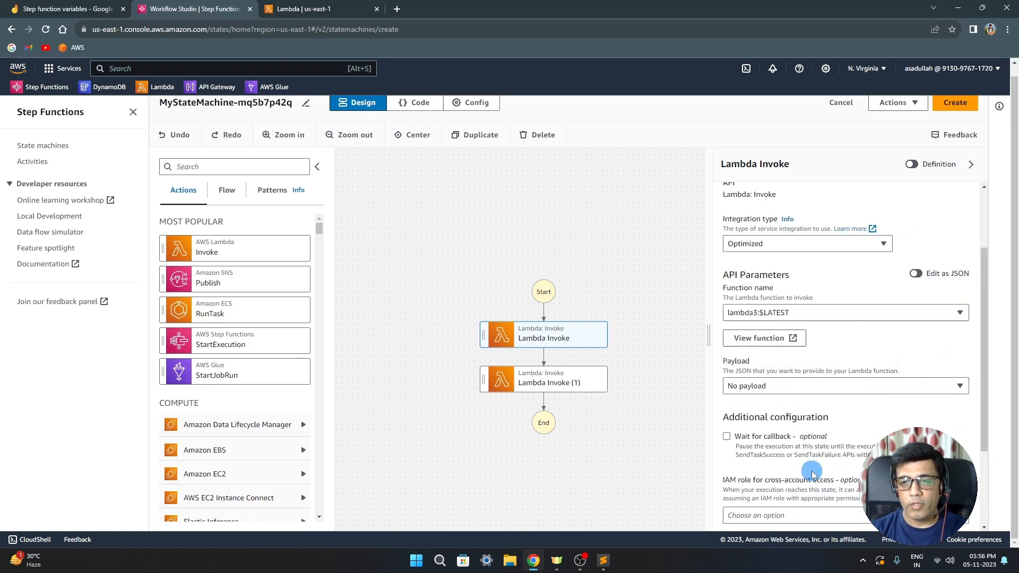
scroll(812, 467, "up", 5)
left_click(813, 218)
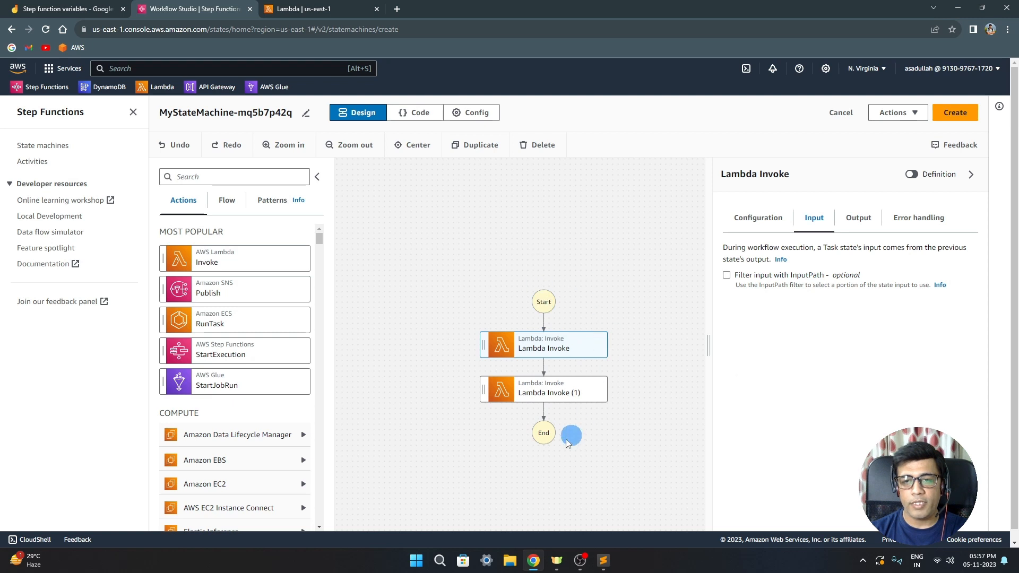
Step: On the first state's Output settings, turn off OutputPath filtering and enable 'Add original input to output using ResultPath'
left_click(859, 220)
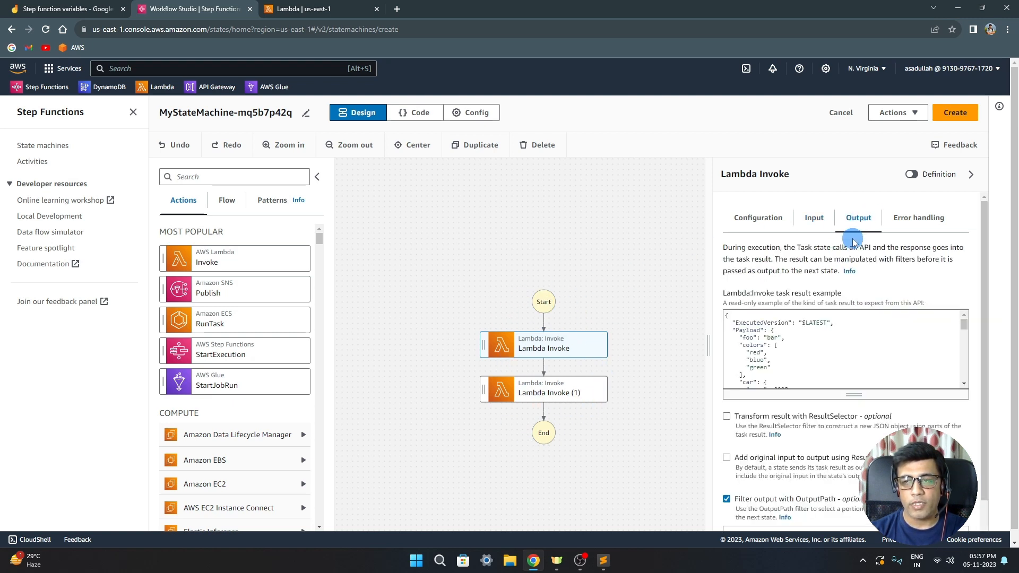
scroll(835, 248, "down", 1)
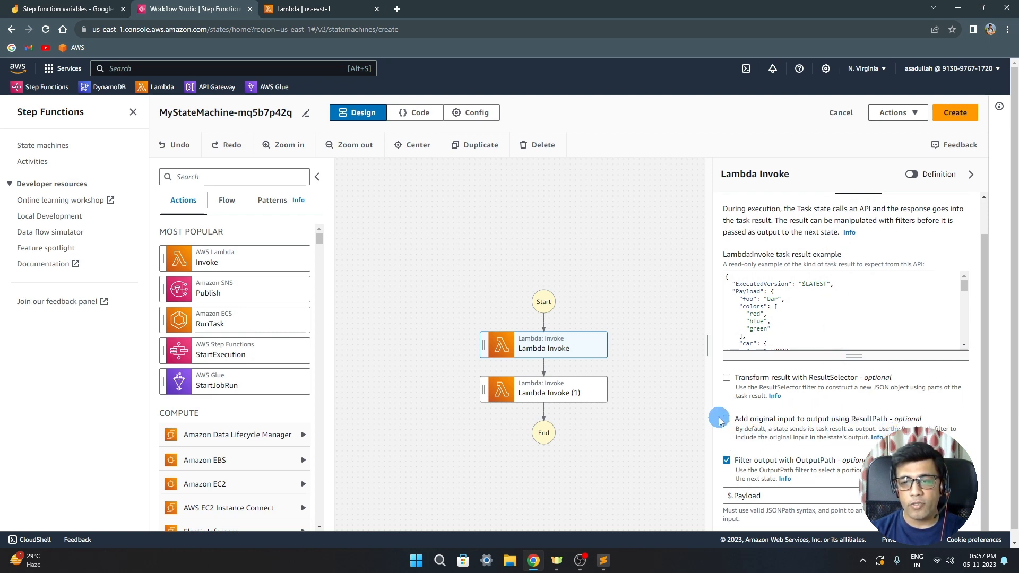
left_click(728, 465)
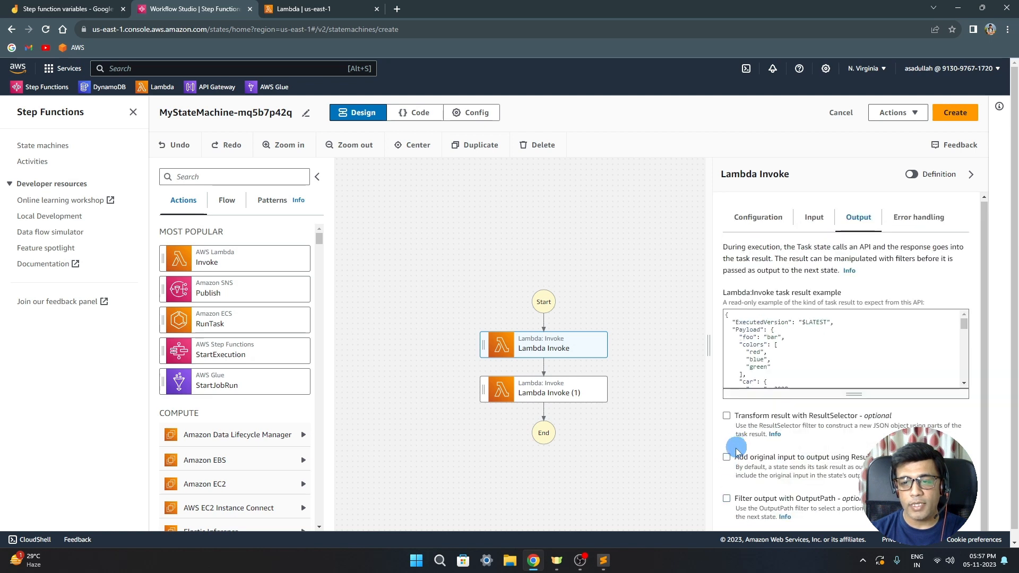
left_click(727, 447)
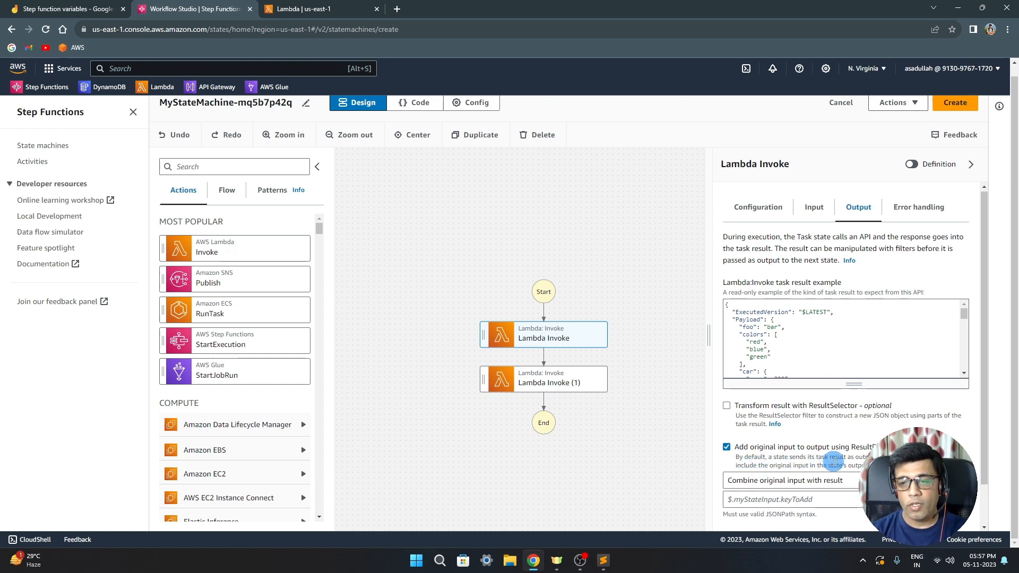
Step: Bring the Jamboard 'Step function variables' diagram back on screen
key("alt+Tab")
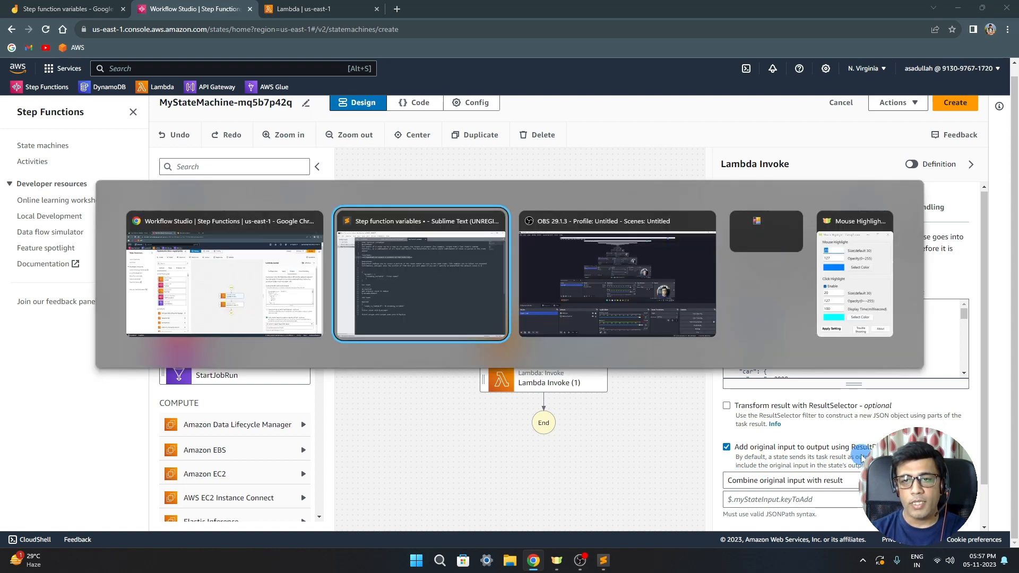
key("alt+shift+Tab")
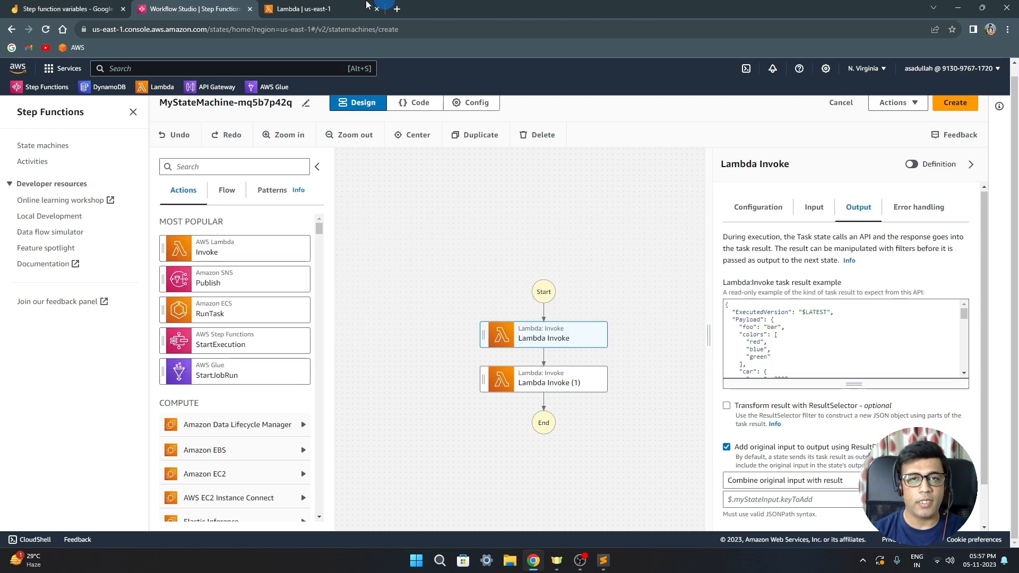
left_click(101, 15)
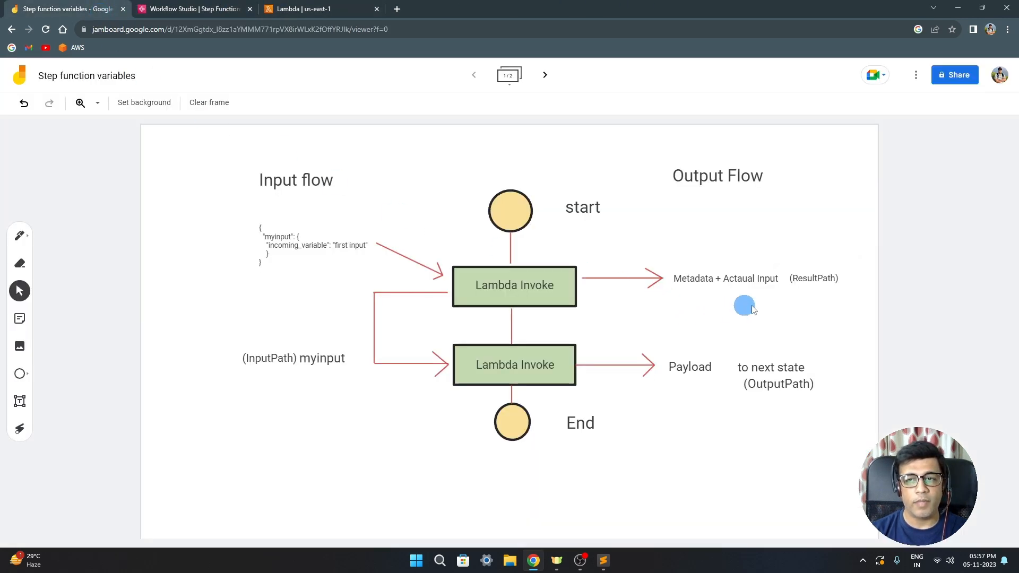
Step: Copy $.metadataOutput from the notes and put the cursor in the first state's ResultPath field
key("alt+Tab")
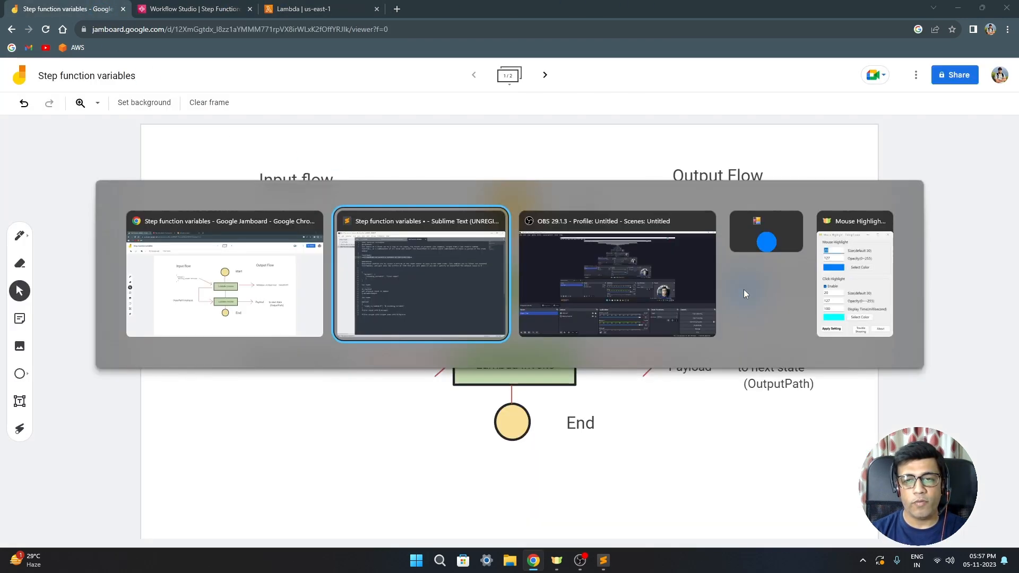
key("alt+Tab")
left_click(175, 10)
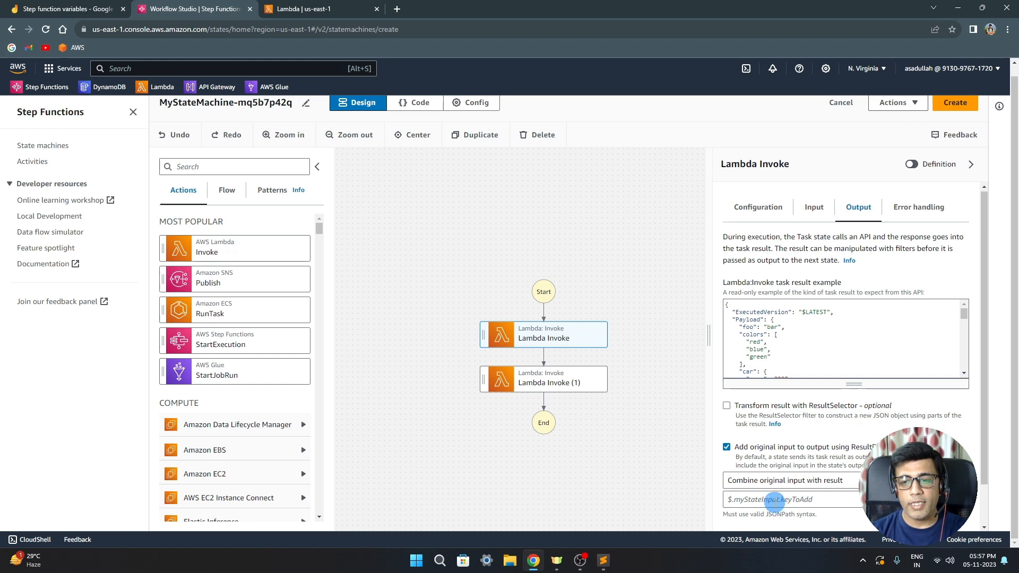
key("alt+Tab")
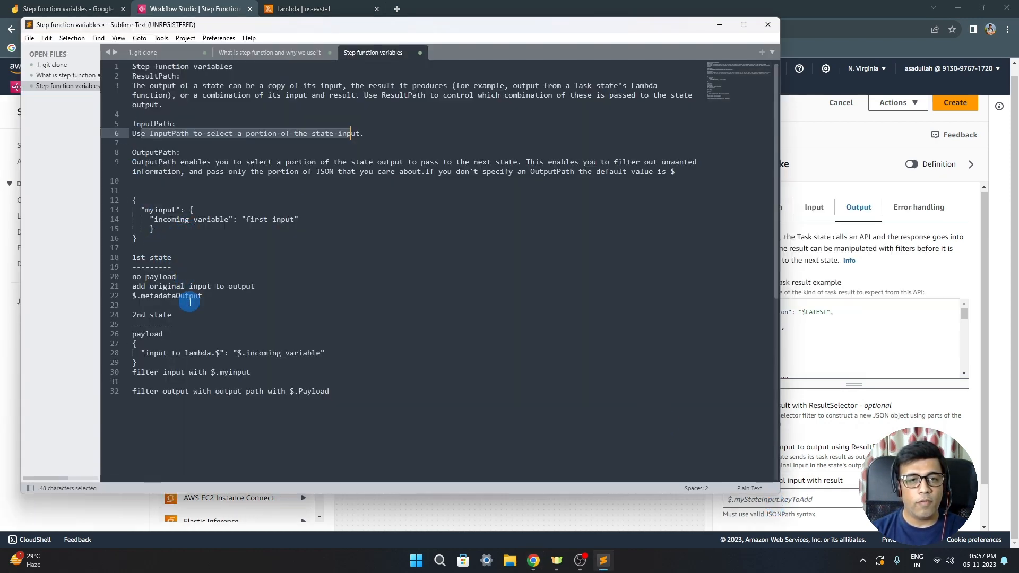
left_click_drag(202, 296, 133, 296)
key("ctrl+c")
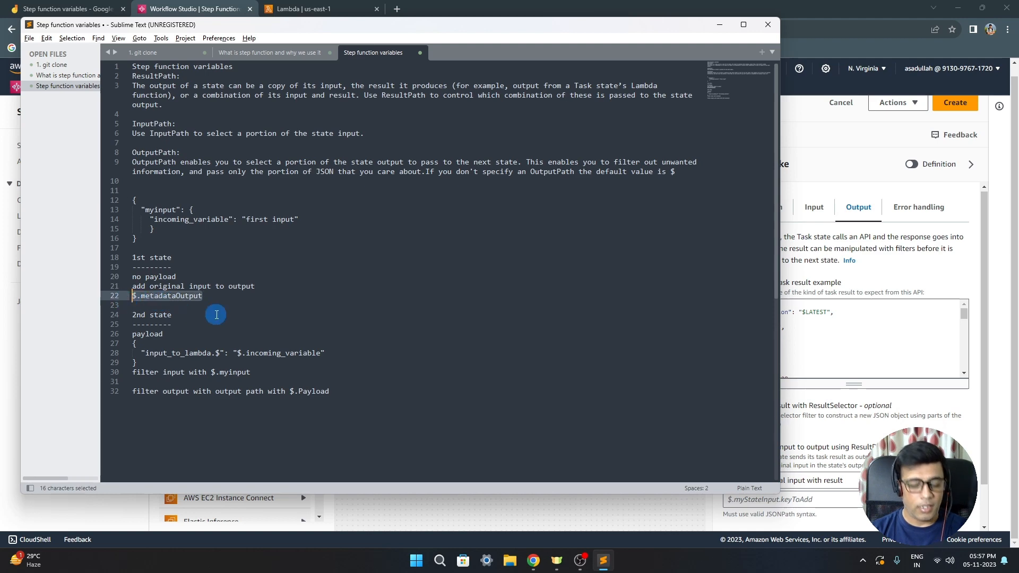
key("alt+Tab")
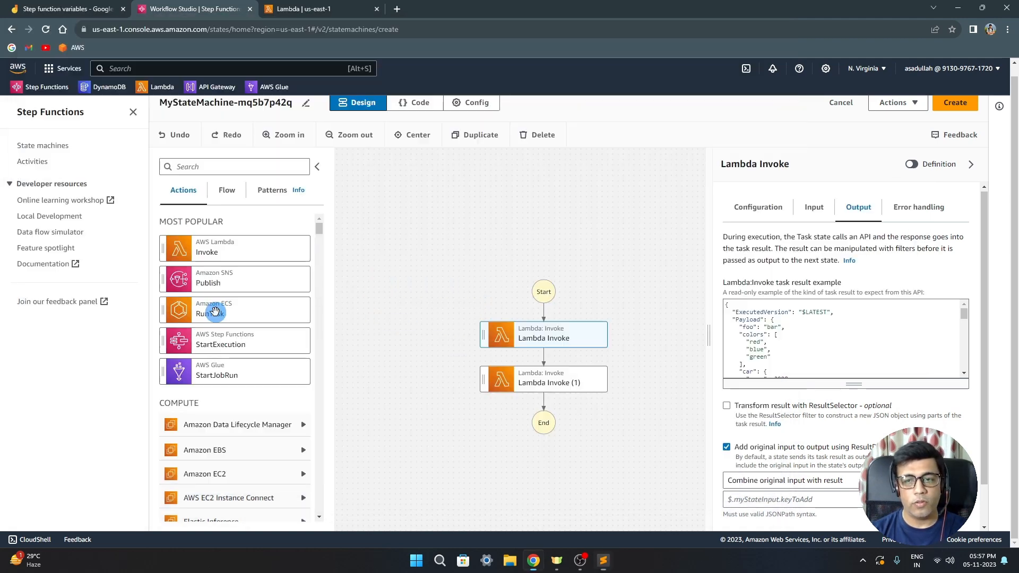
left_click(745, 501)
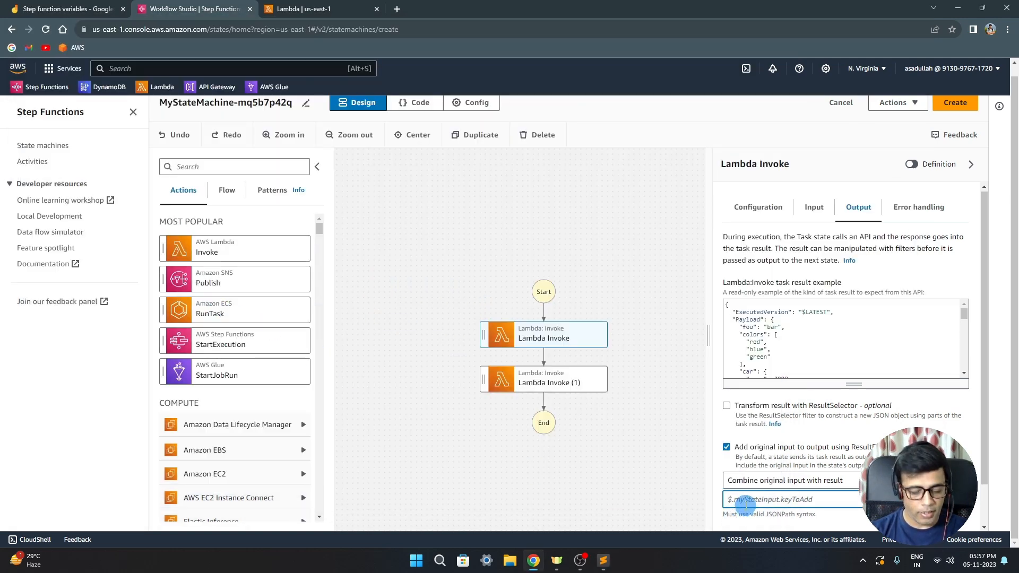
Step: Paste $.metadataOutput as the ResultPath with 'Combine original input with result' selected
key("ctrl+v")
scroll(743, 456, "down", 1)
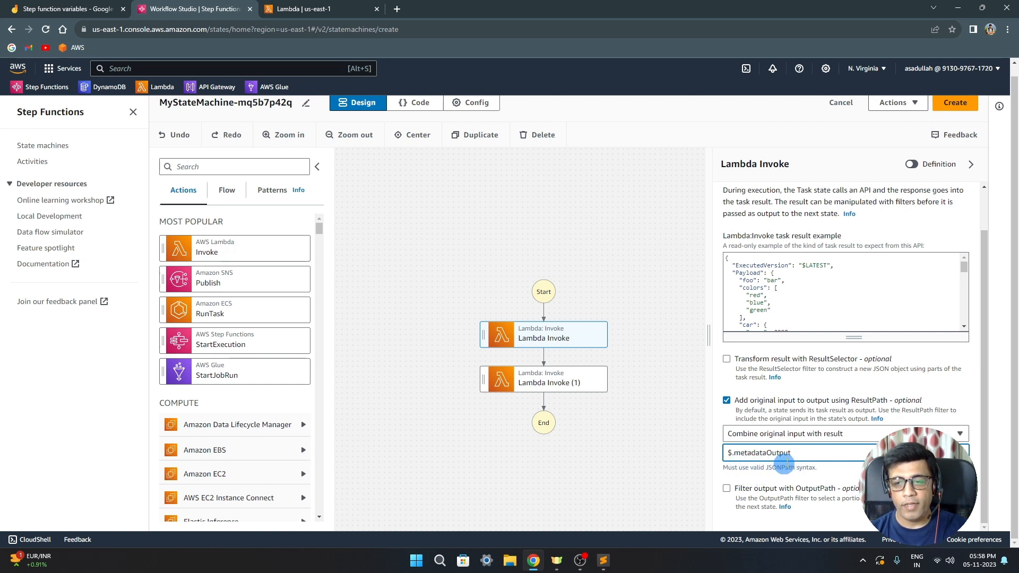
left_click_drag(796, 453, 742, 468)
left_click(778, 482)
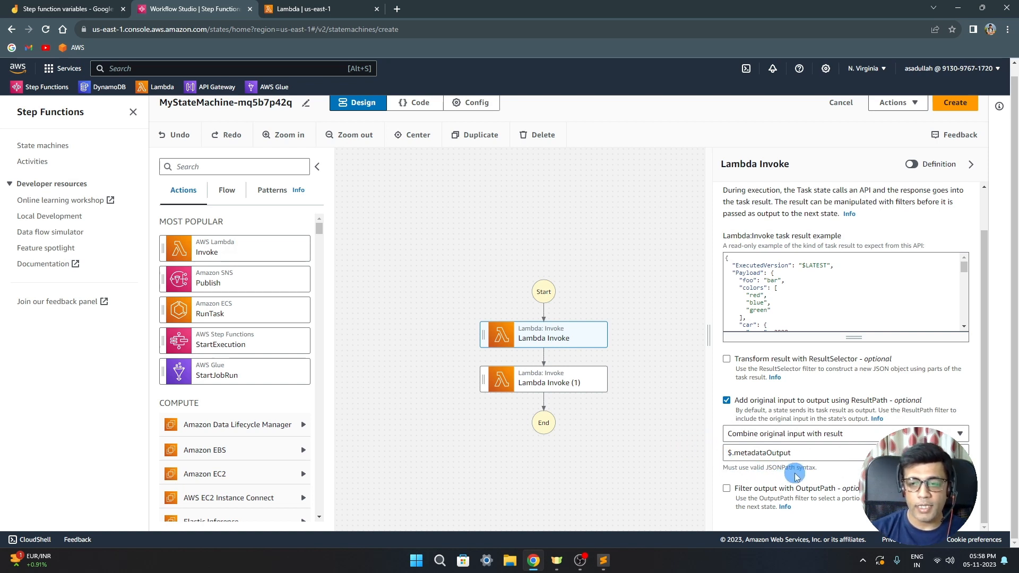
scroll(795, 475, "up", 1)
scroll(795, 475, "down", 1)
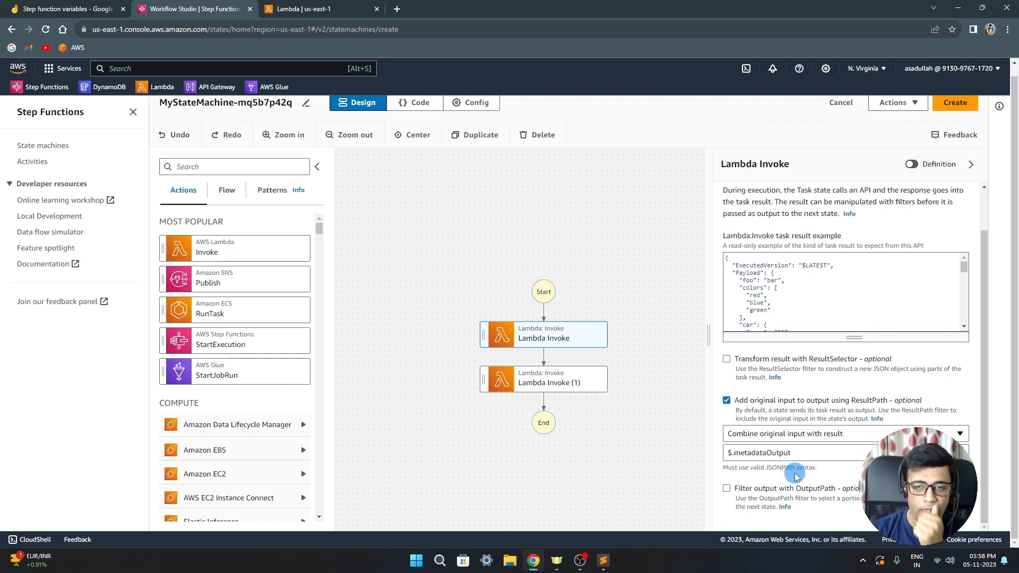
Step: Set the 'Lambda Invoke (1)' state's function name to lambda3:$LATEST
left_click(543, 386)
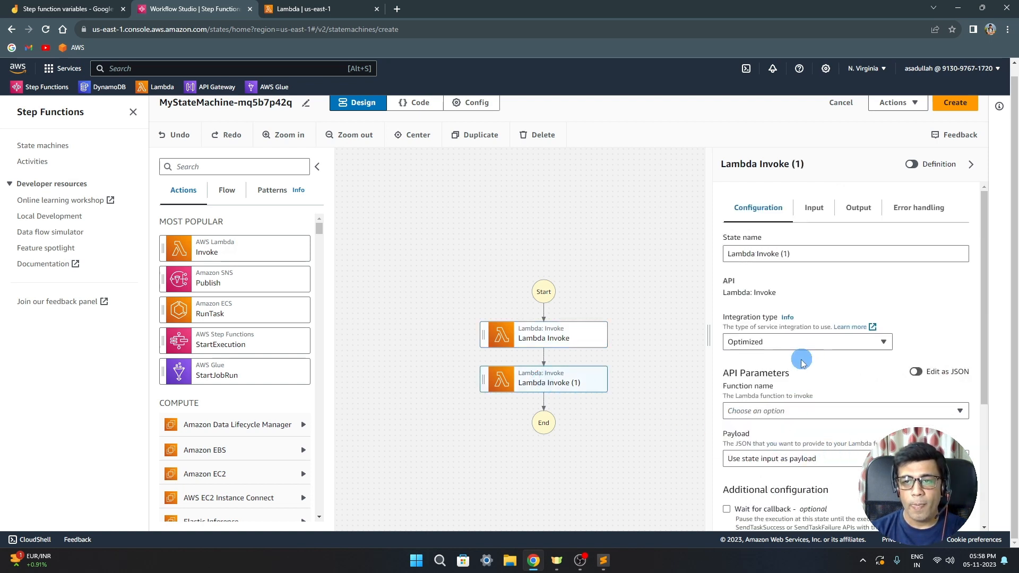
scroll(834, 321, "down", 1)
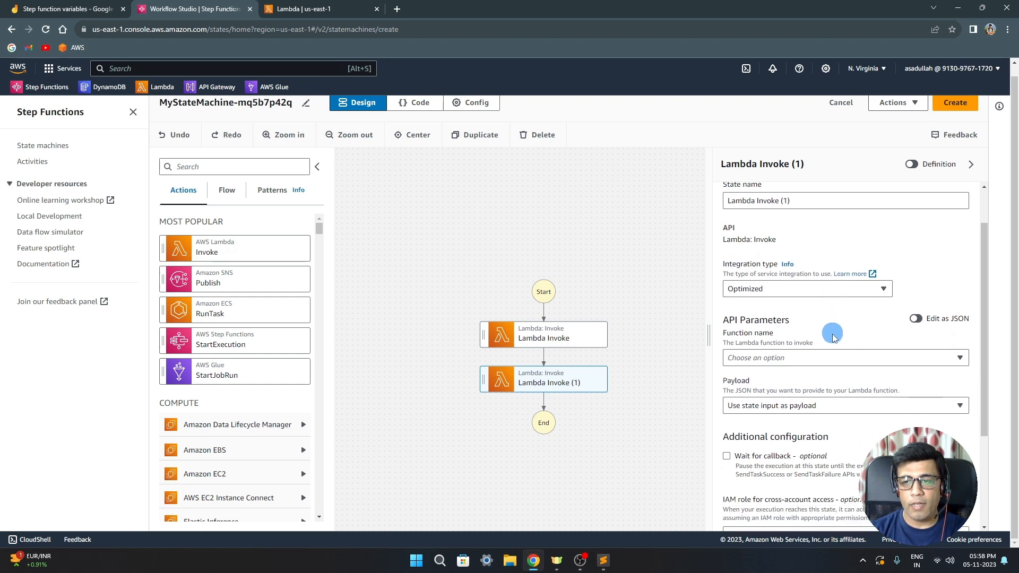
left_click(812, 360)
left_click(855, 402)
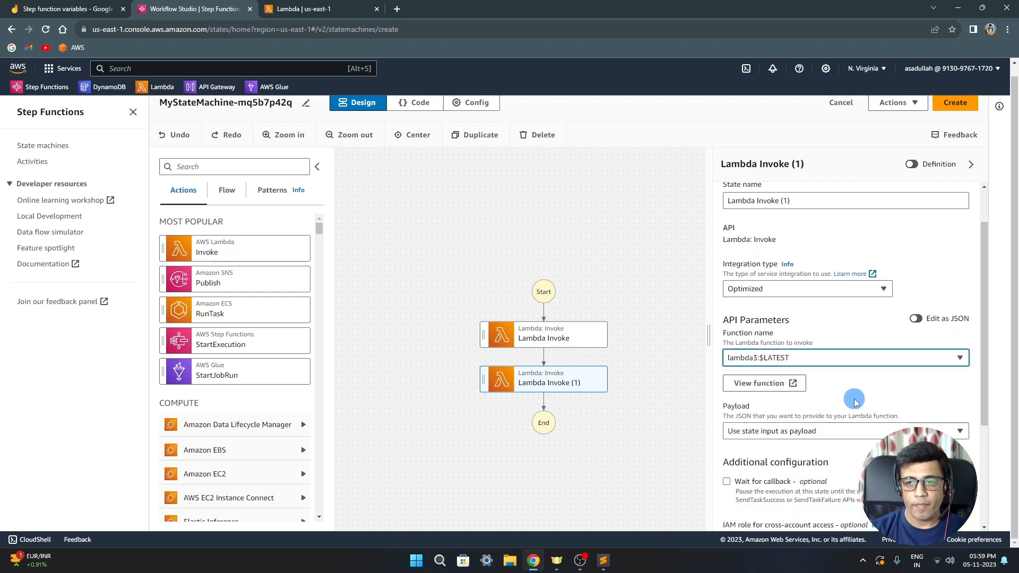
Step: Copy the second state's payload JSON from the Sublime Text notes
scroll(849, 401, "down", 1)
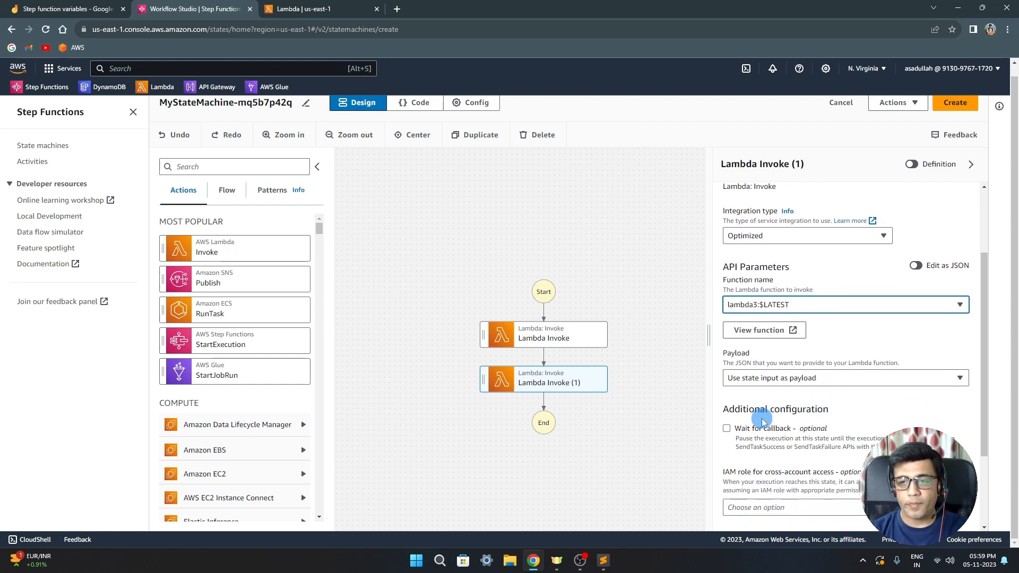
left_click(771, 383)
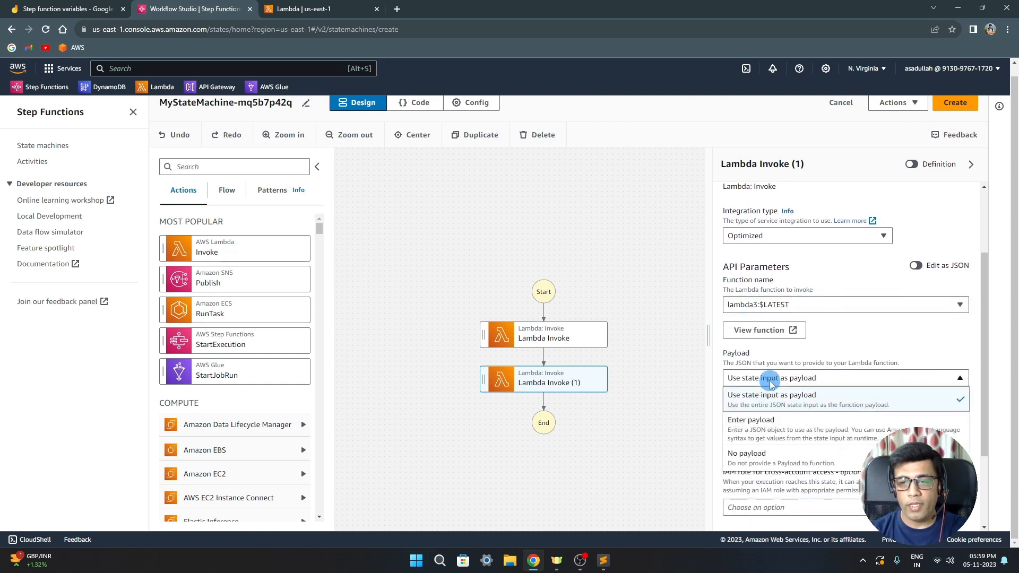
key("alt+Tab")
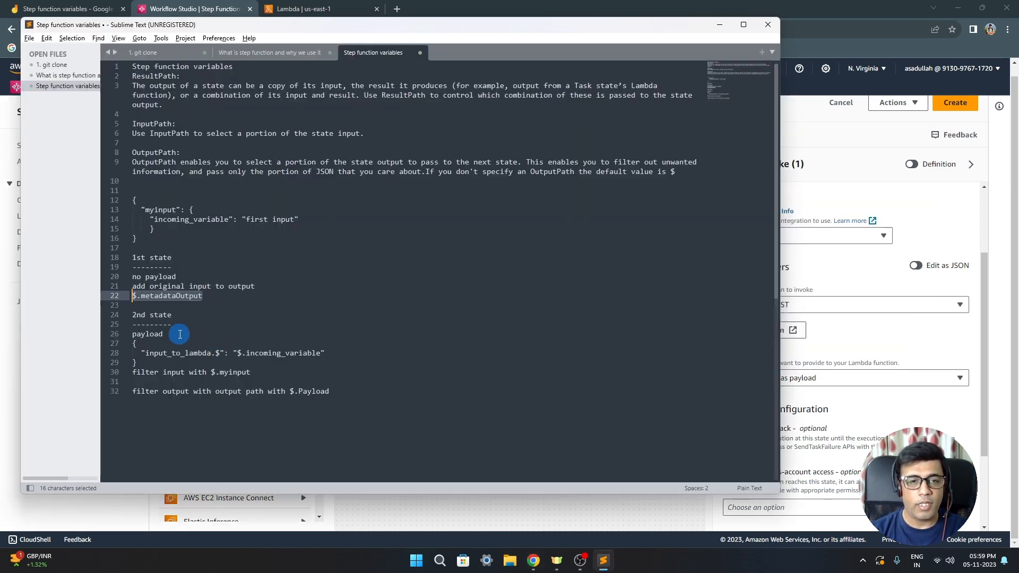
left_click_drag(141, 362, 120, 344)
key("ctrl+c")
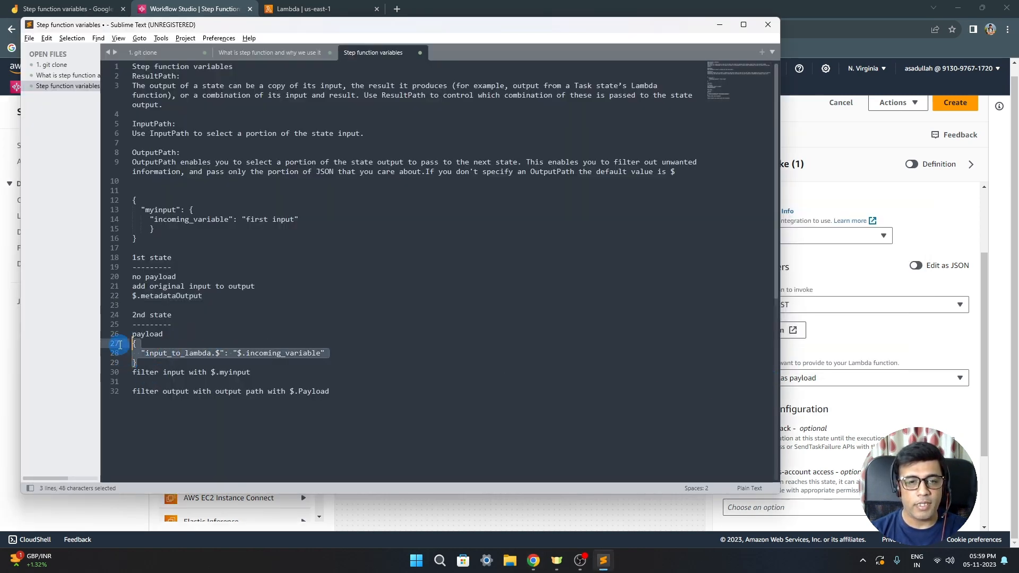
key("alt+Tab")
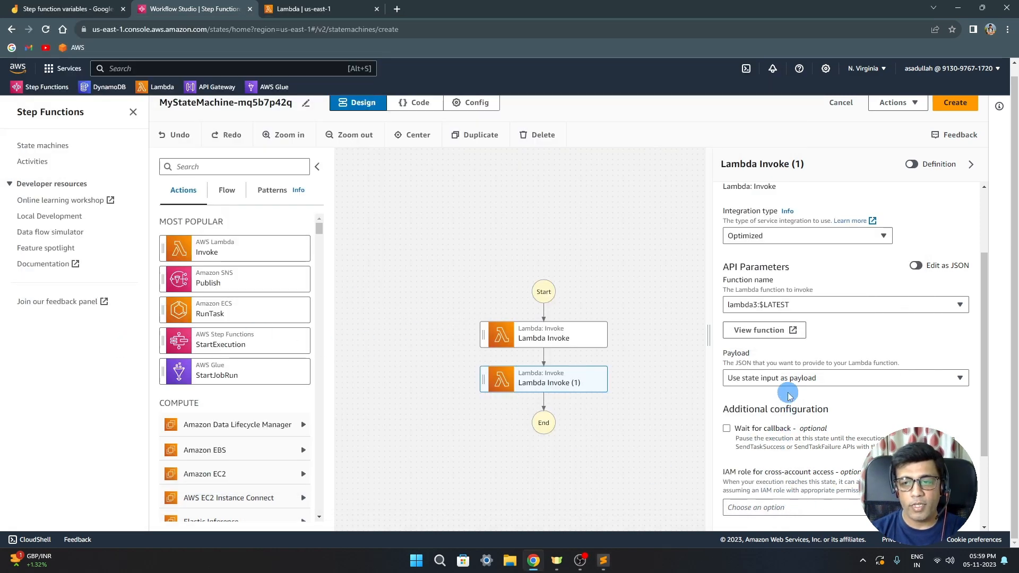
Step: Switch the second state's Payload to Enter payload and paste the copied JSON over the sample
left_click(772, 389)
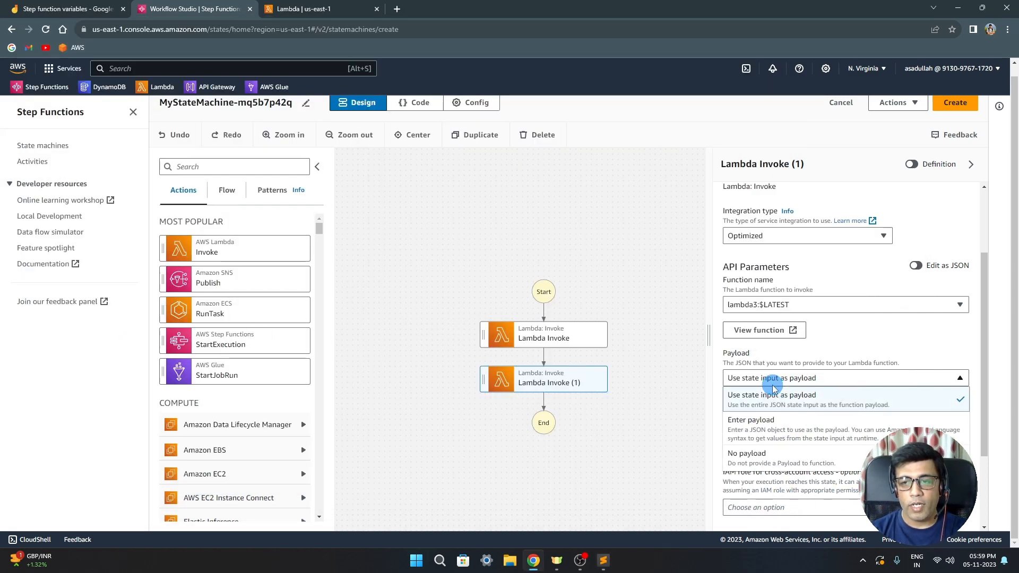
left_click(771, 434)
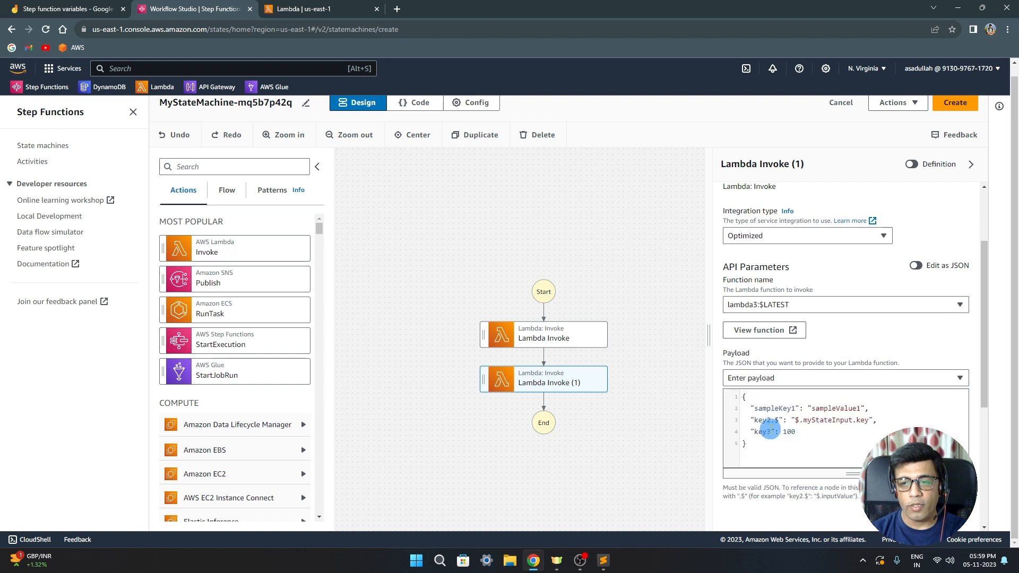
left_click(736, 429)
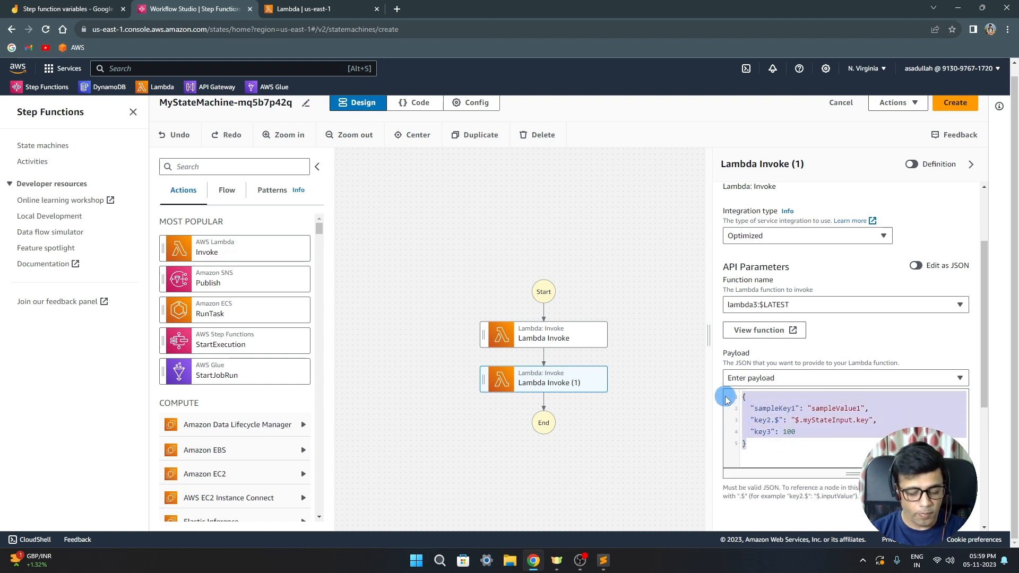
key("ctrl+v")
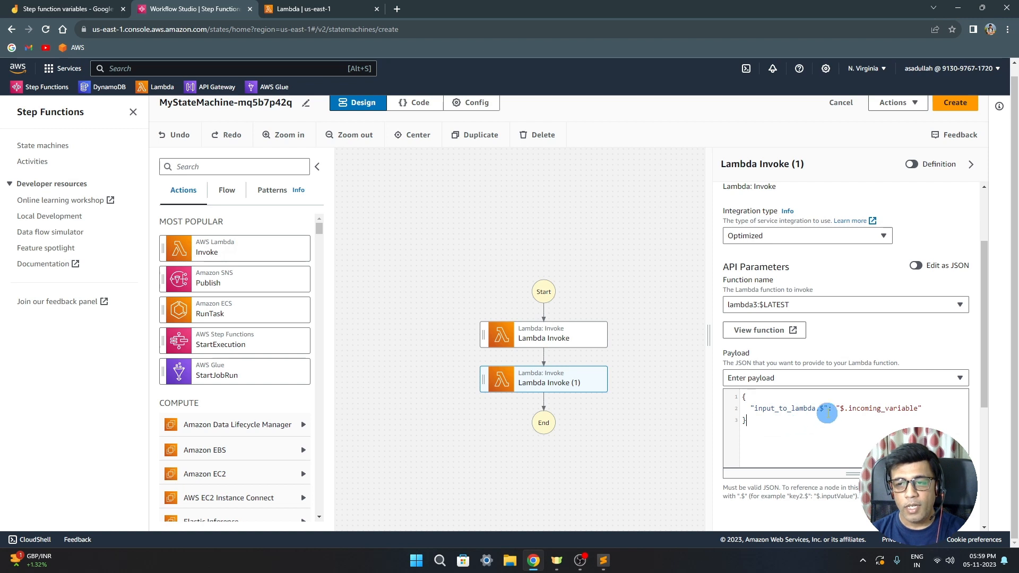
left_click_drag(823, 409, 817, 410)
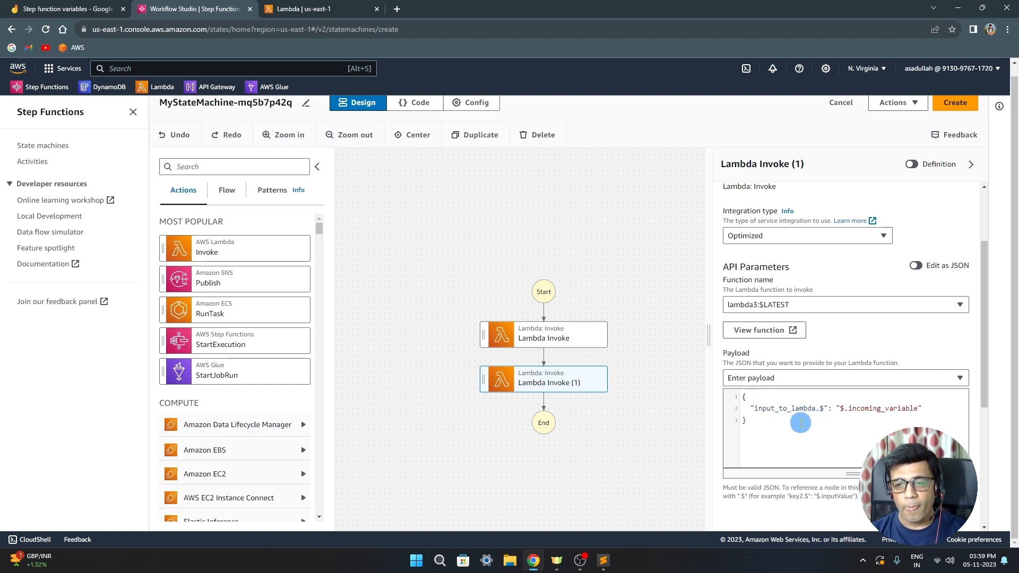
double_click(786, 408)
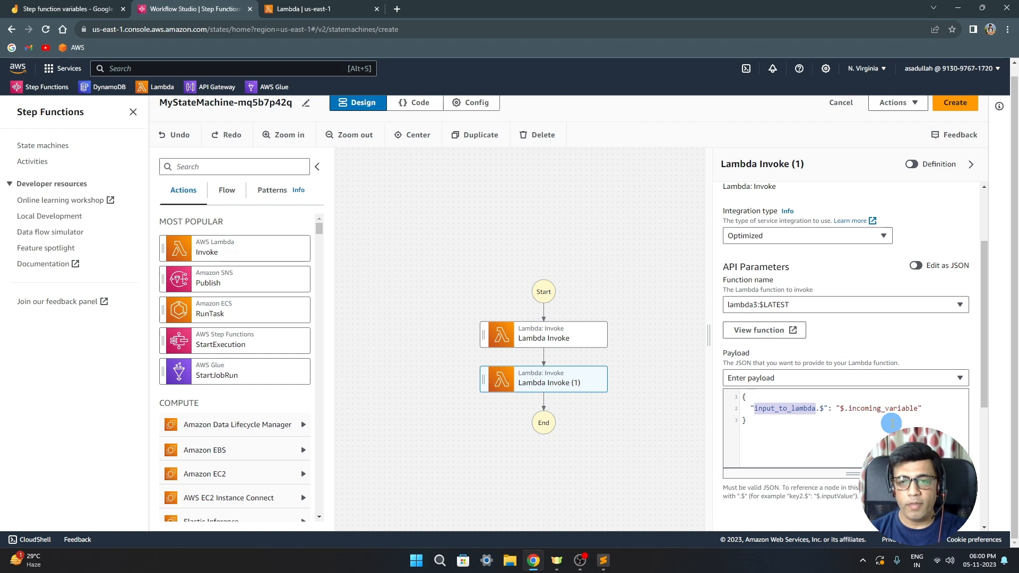
key("alt+Tab")
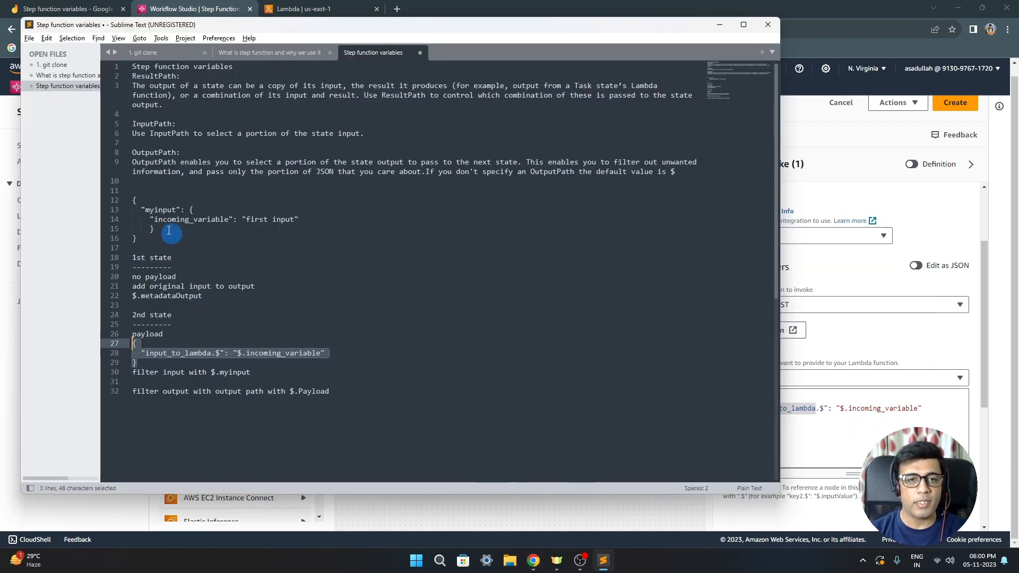
left_click_drag(150, 219, 228, 221)
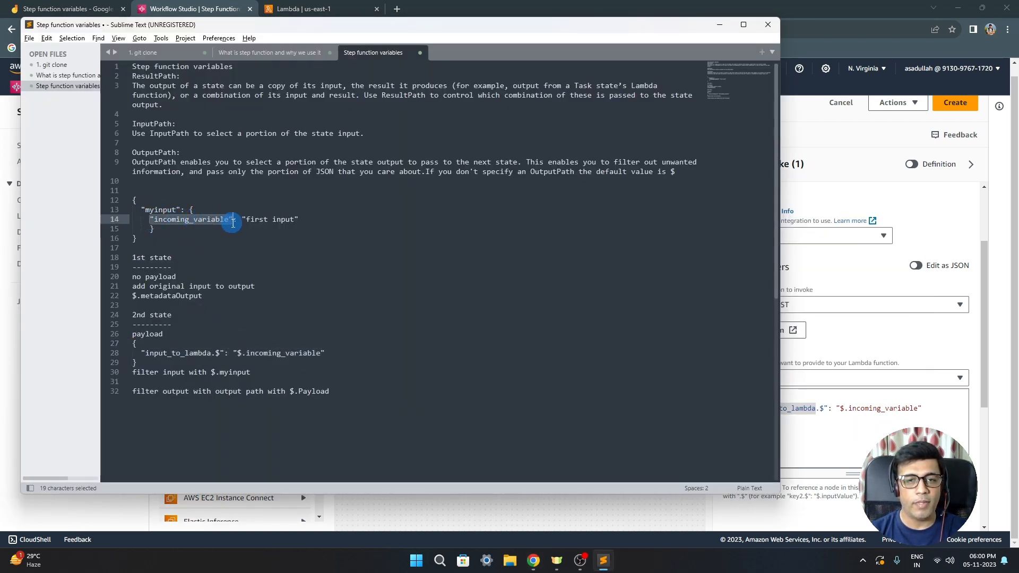
key("alt+Tab")
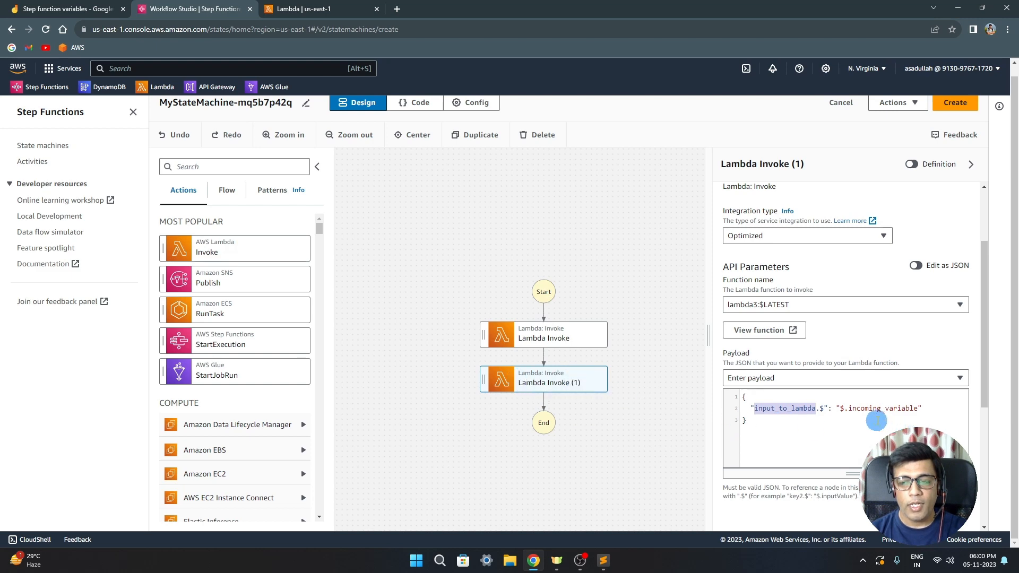
key("alt+Tab")
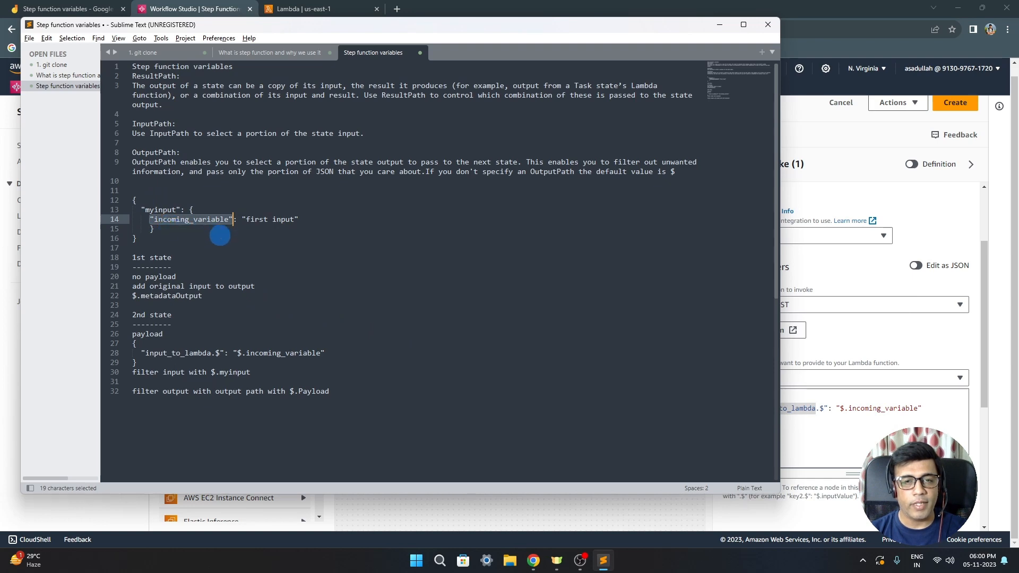
key("alt+Tab")
key("alt+Tab")
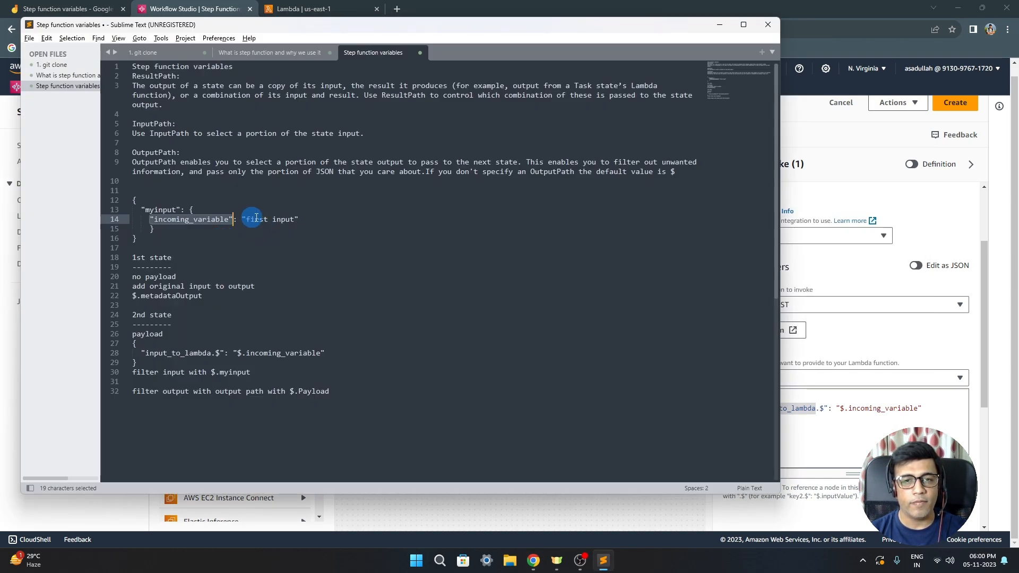
left_click_drag(295, 219, 245, 223)
key("alt+Tab")
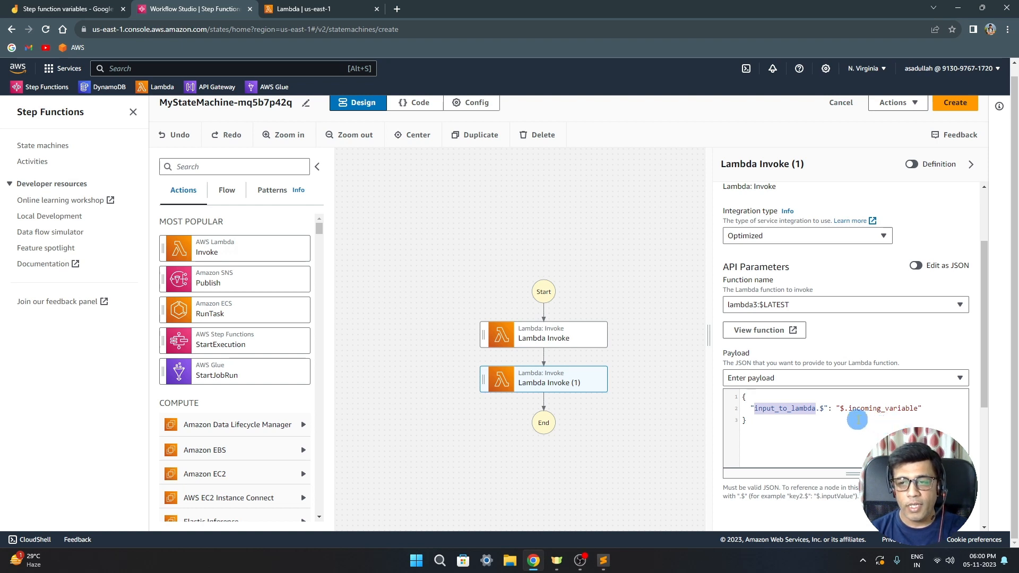
left_click(841, 410)
left_click_drag(839, 409, 755, 409)
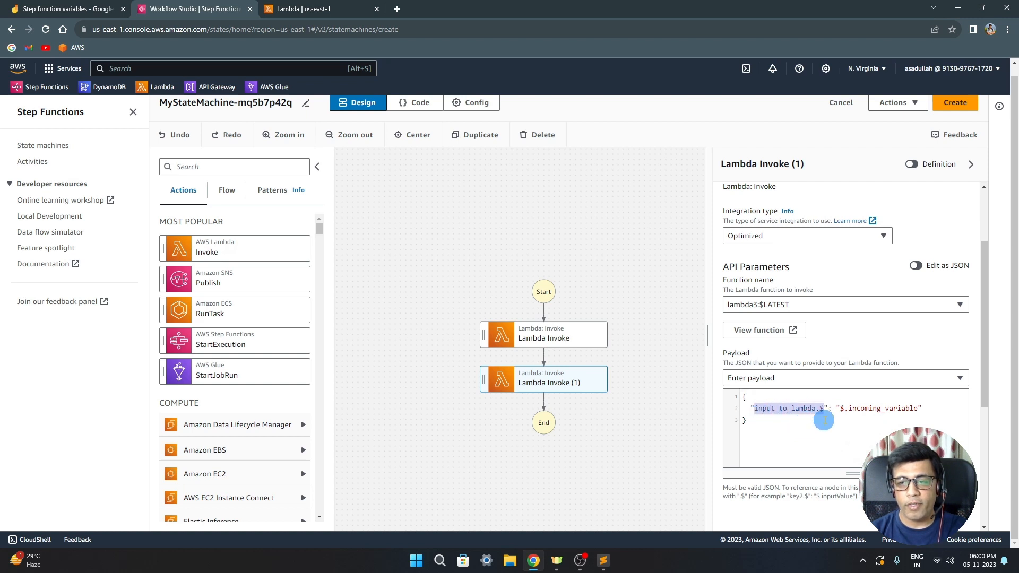
left_click_drag(839, 408, 918, 408)
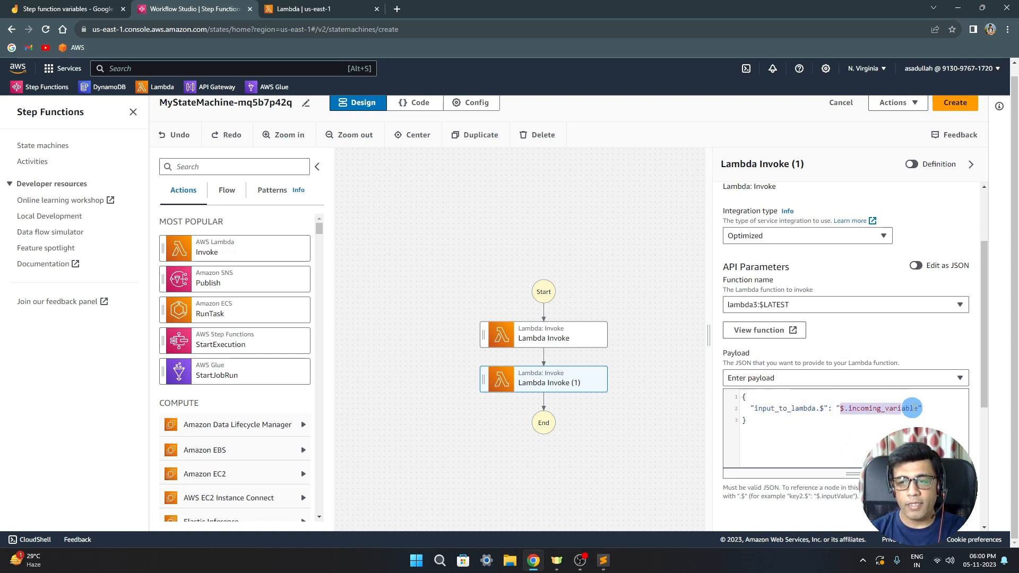
left_click(865, 434)
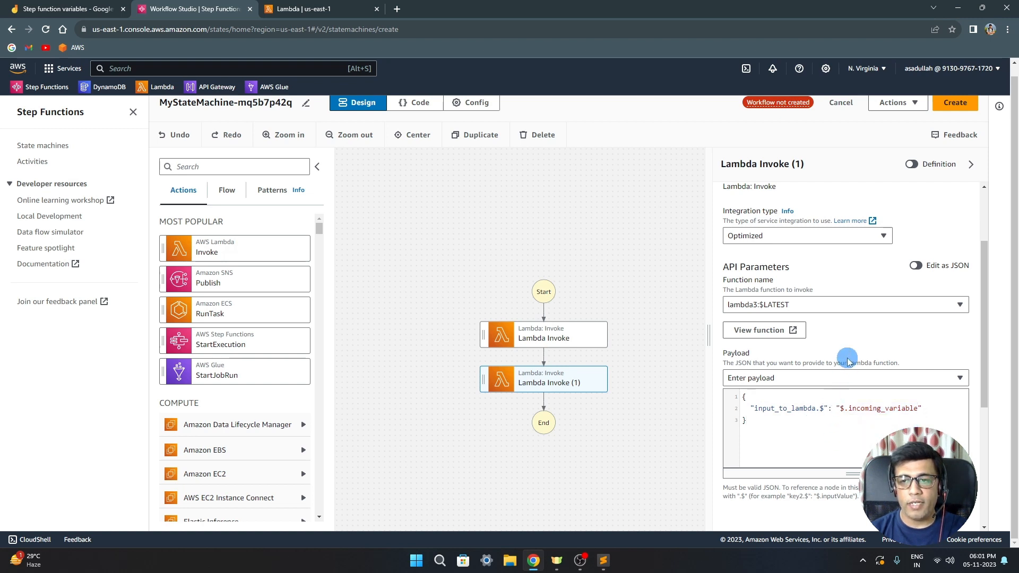
Step: Show the second state's Input tab and review the Step function variables diagram
scroll(842, 343, "up", 3)
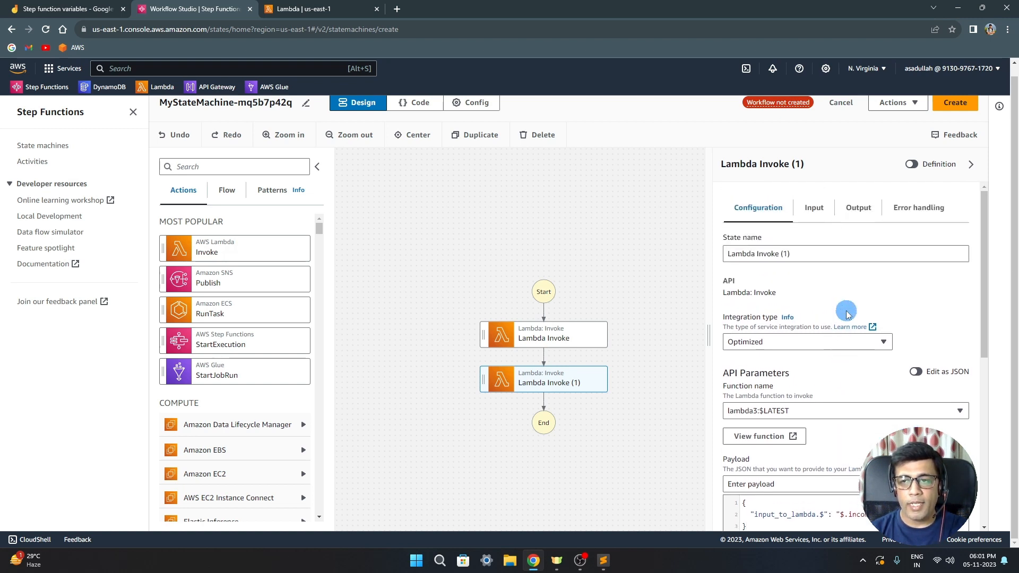
left_click(813, 208)
key("alt+Tab")
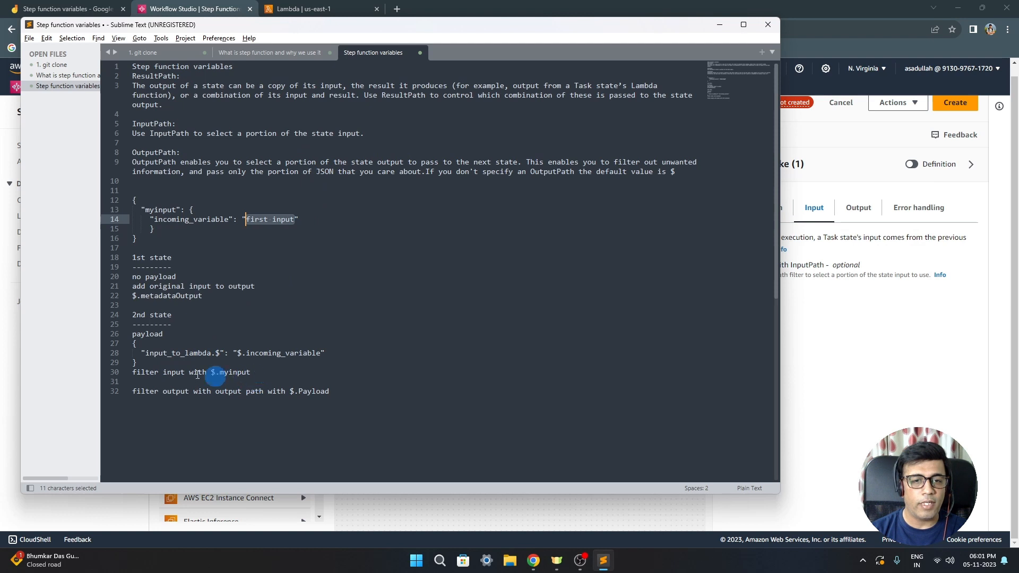
key("alt+Tab")
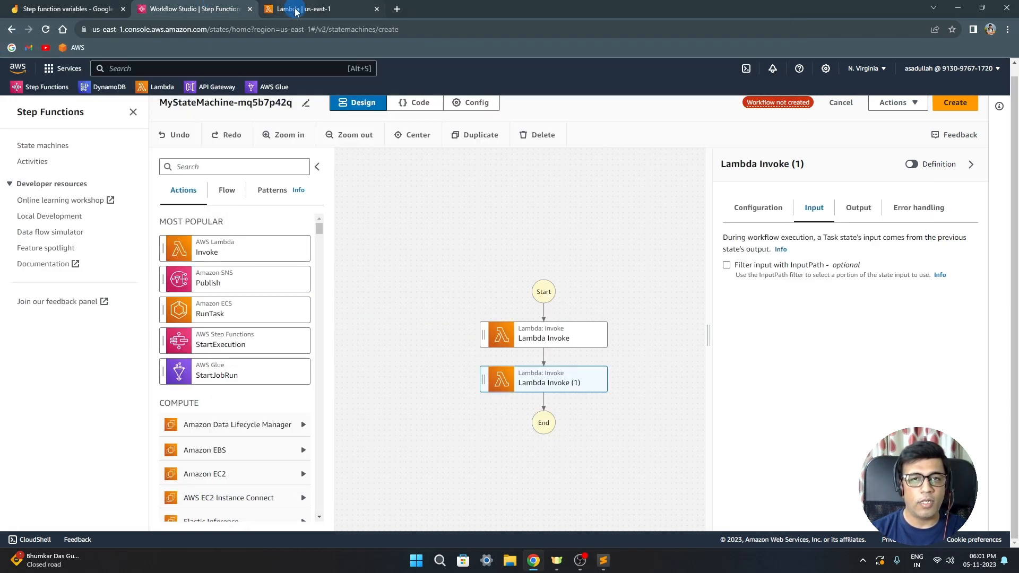
left_click(296, 12)
left_click(69, 9)
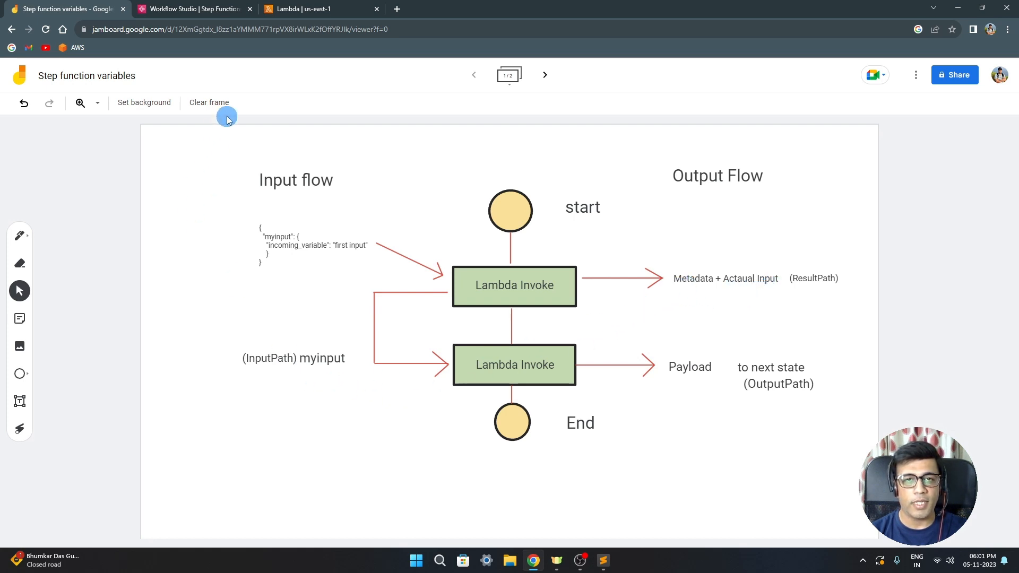
left_click(143, 9)
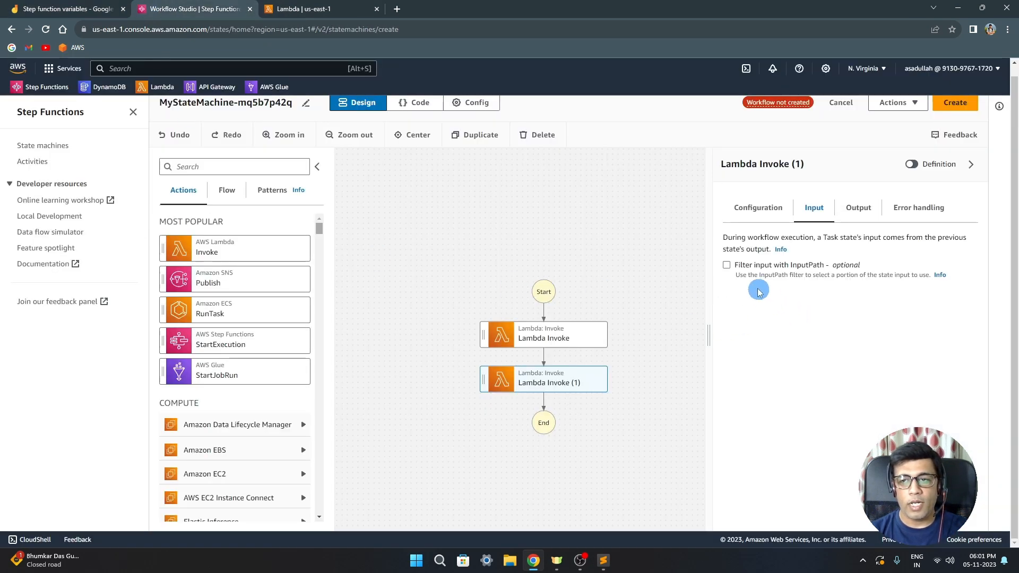
left_click(62, 11)
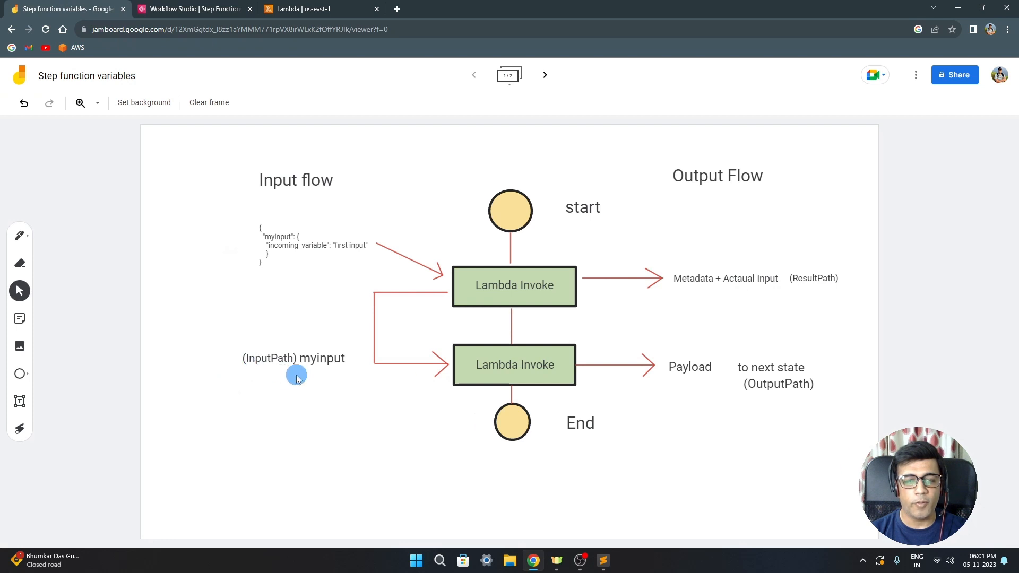
left_click(181, 10)
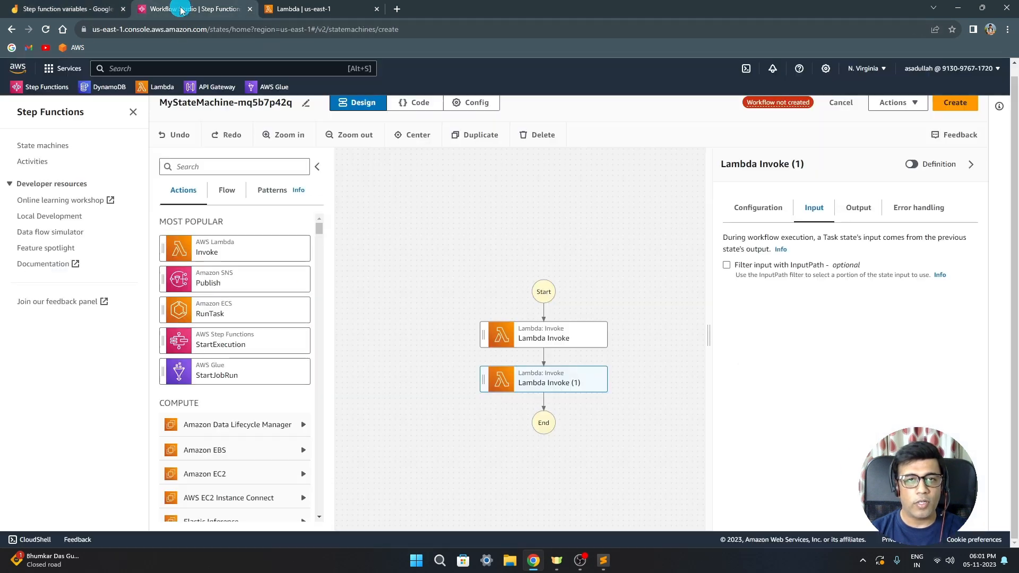
Step: Enable 'Filter input with InputPath' on the second state with the value $.myinput
left_click(727, 266)
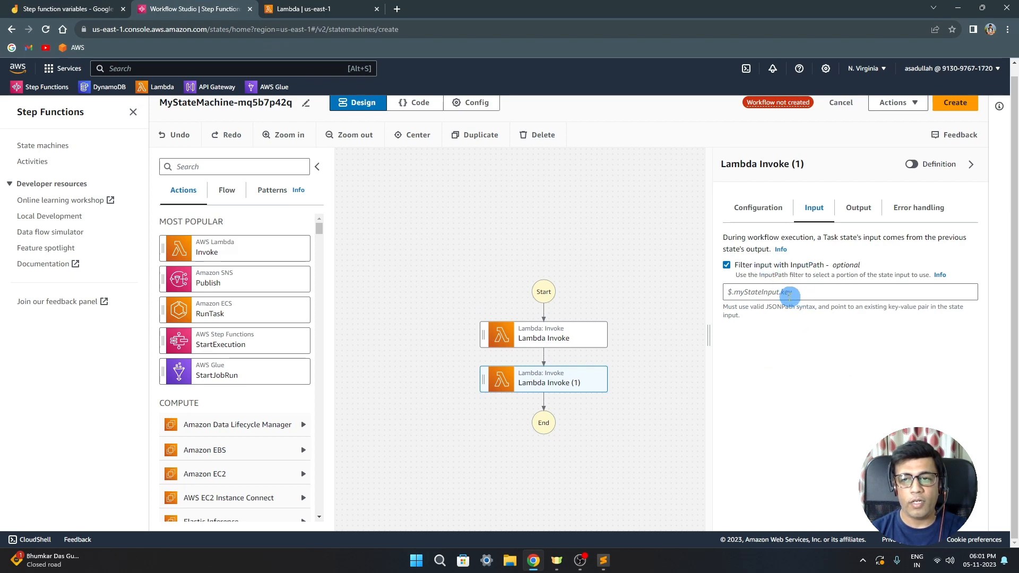
left_click(769, 292)
key("alt+Tab")
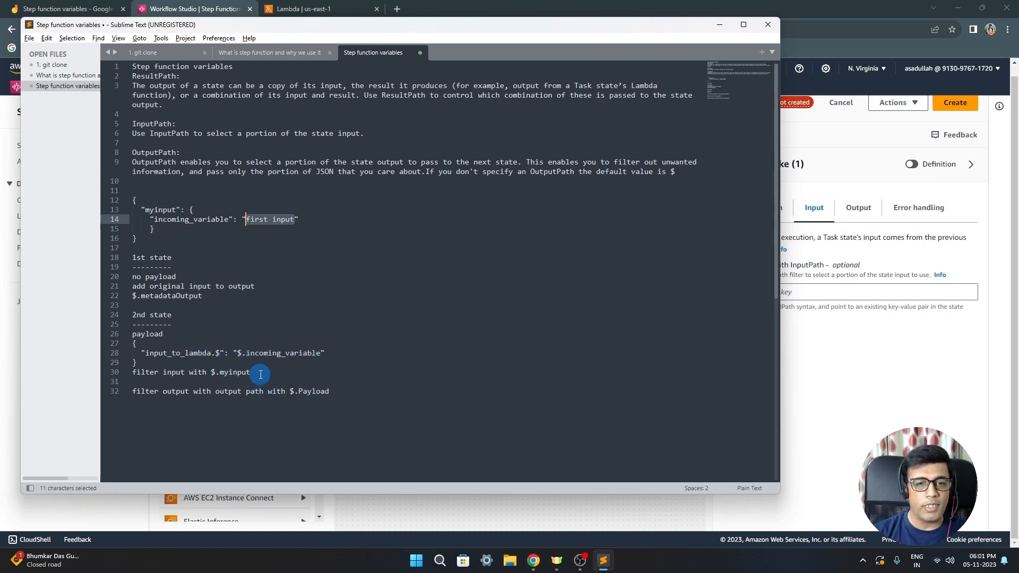
left_click_drag(251, 372, 211, 373)
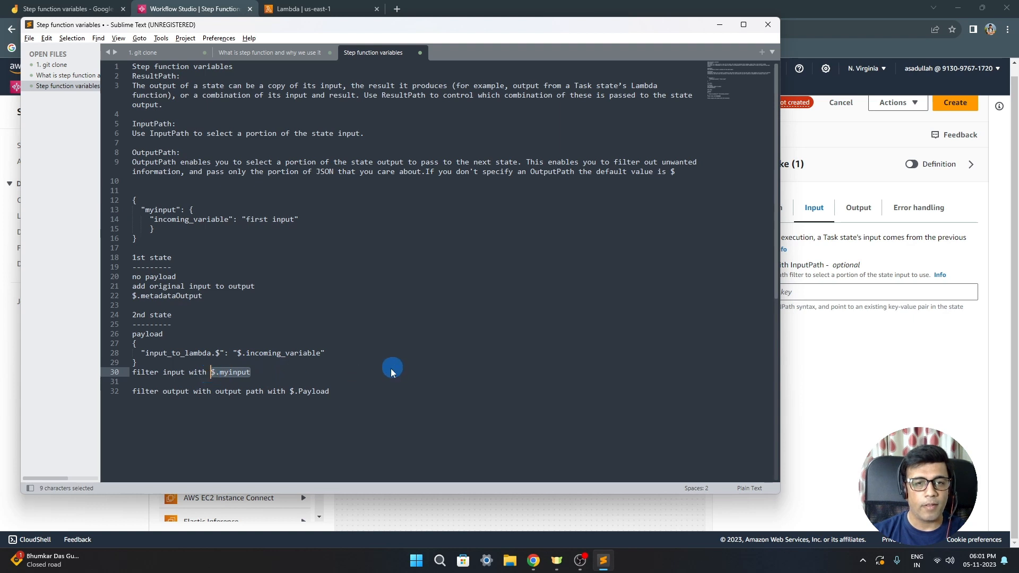
left_click_drag(145, 209, 166, 212)
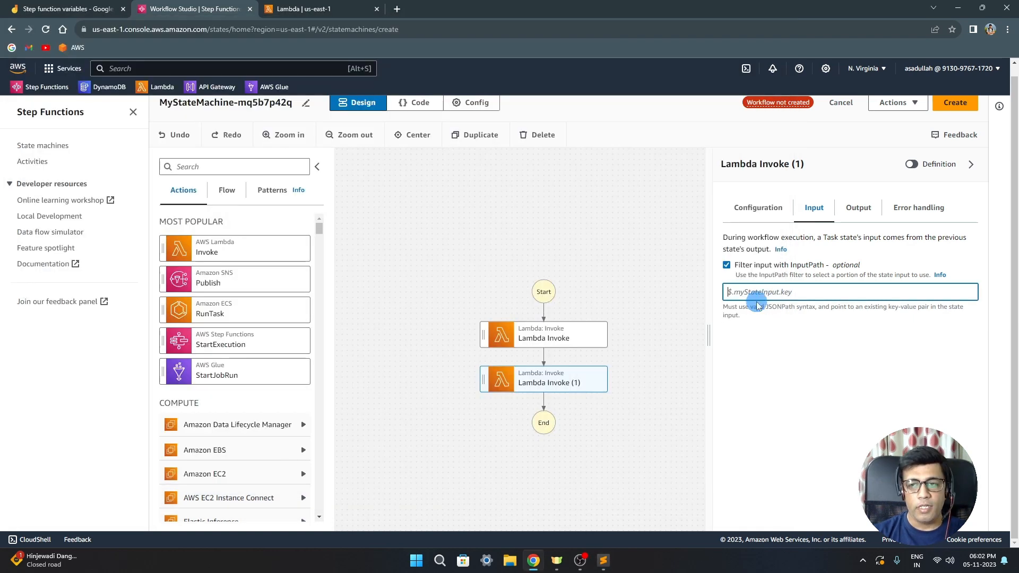
left_click(754, 385)
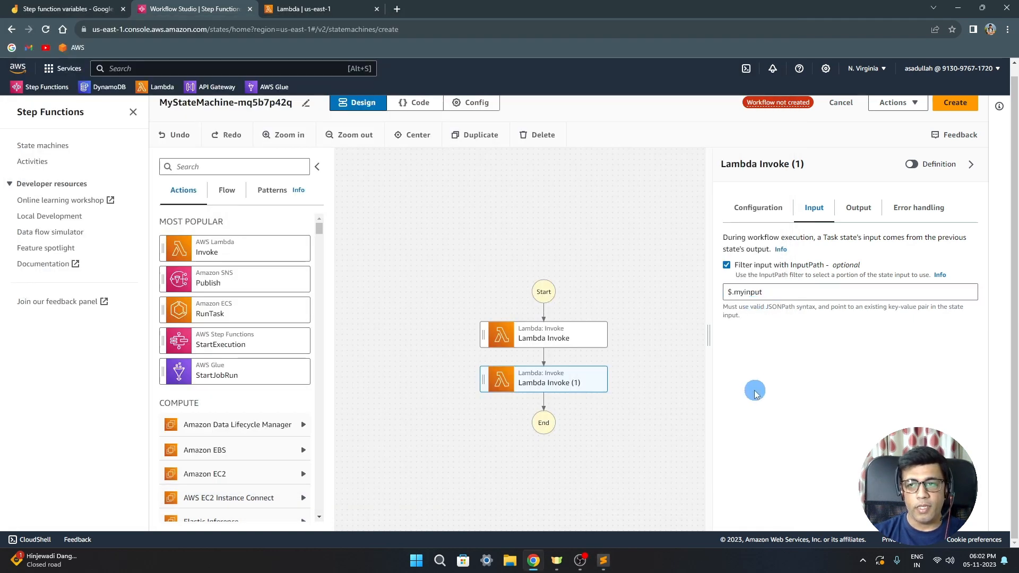
left_click(857, 209)
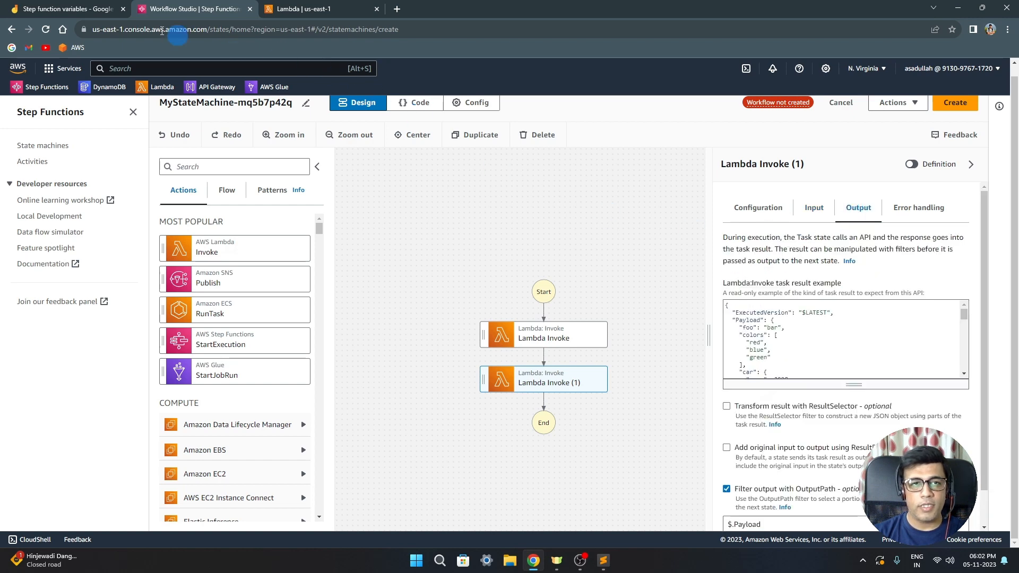
Step: Confirm the second state's OutputPath is $.Payload, then highlight the output path note in Sublime Text
left_click(69, 9)
left_click(433, 392)
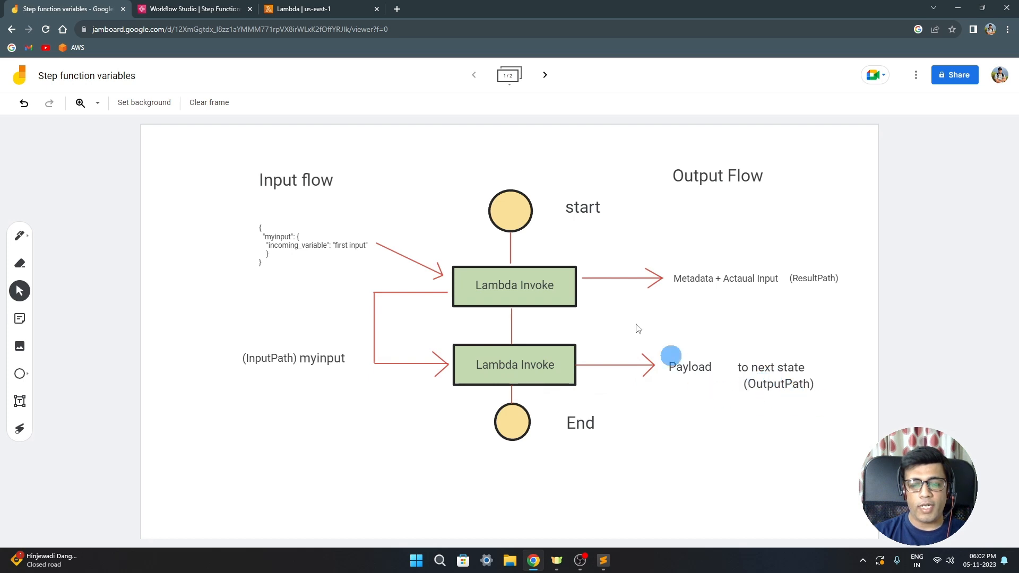
left_click(190, 9)
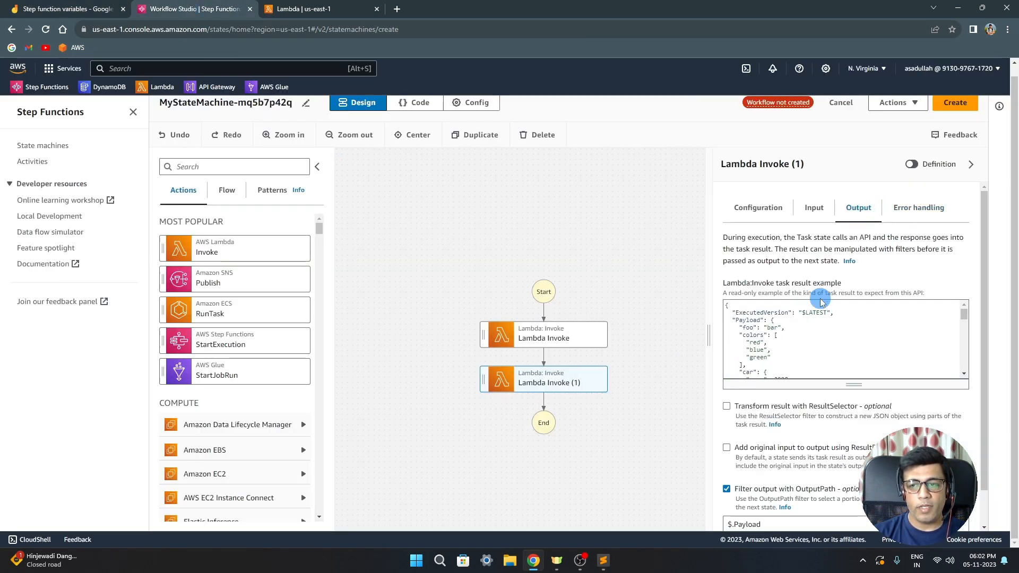
scroll(821, 301, "down", 1)
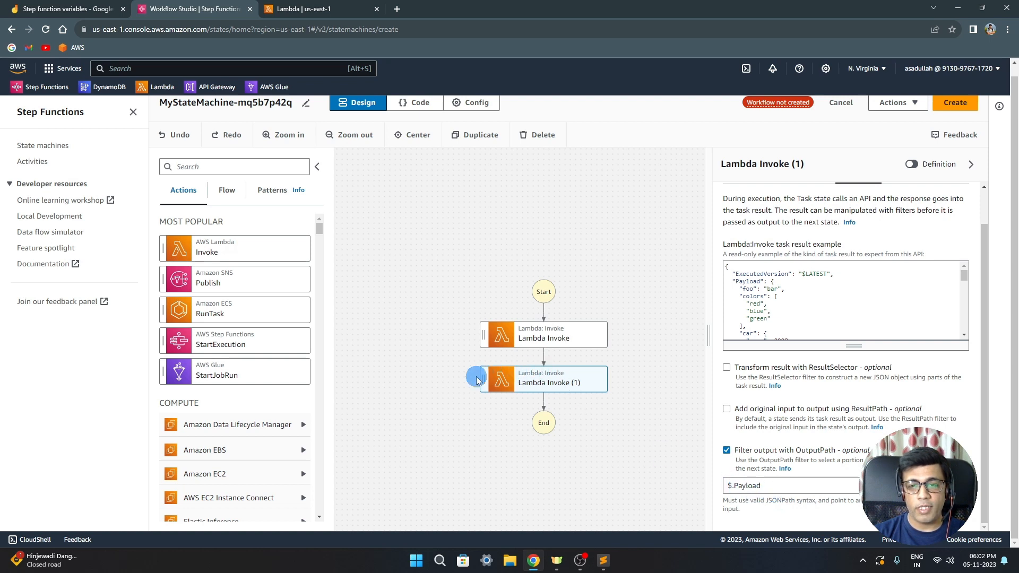
left_click(772, 486)
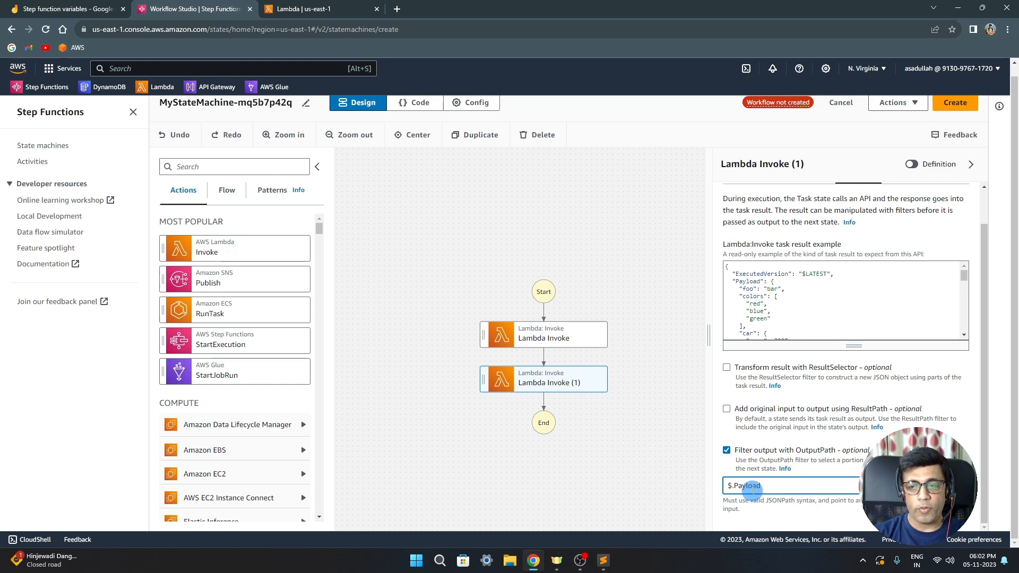
key("alt+Tab")
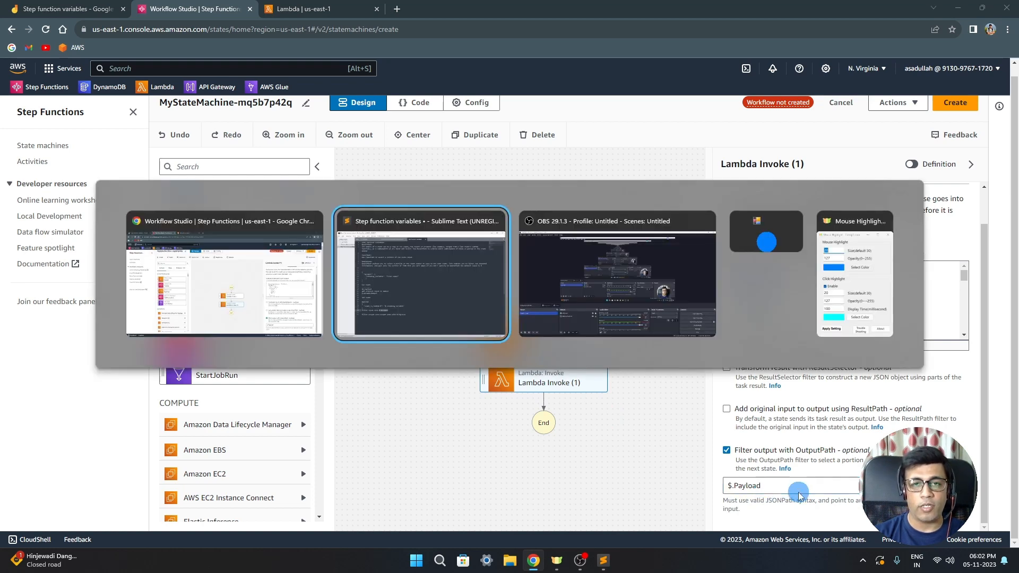
left_click_drag(356, 390, 125, 392)
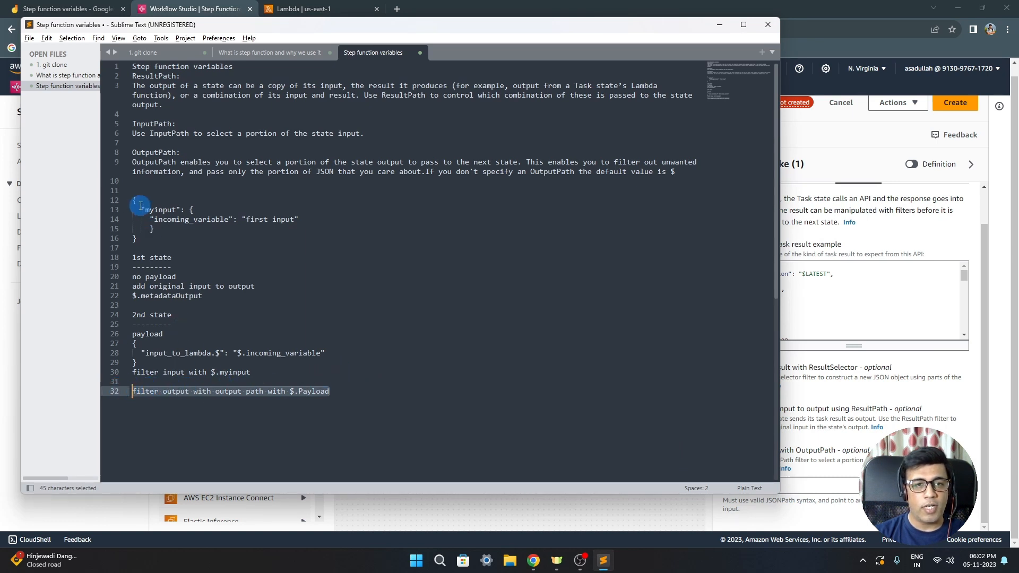
Step: Review notes lines 12–32 for both states, then bring Workflow Studio back to the front
left_click_drag(135, 200, 344, 402)
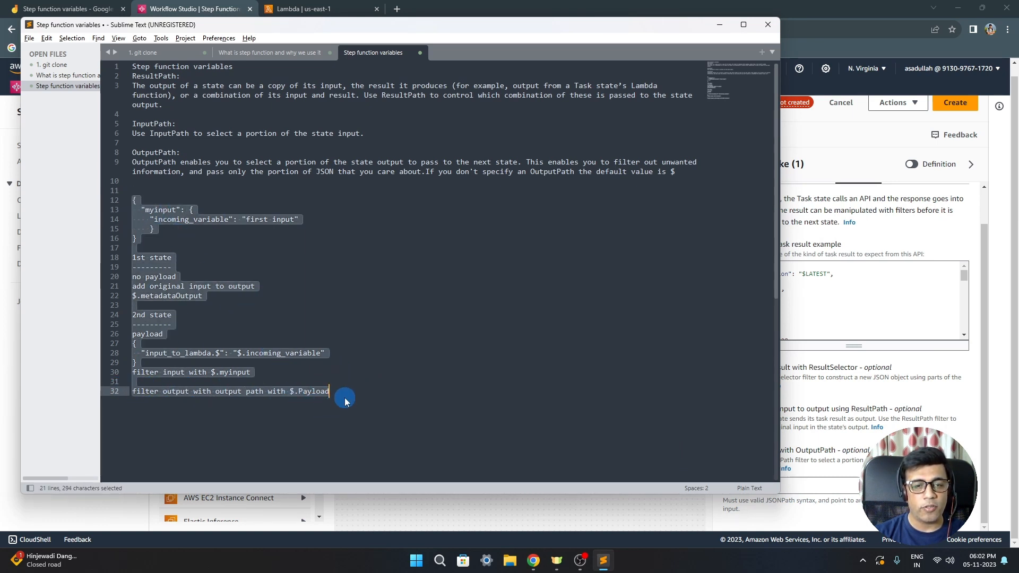
left_click(244, 420)
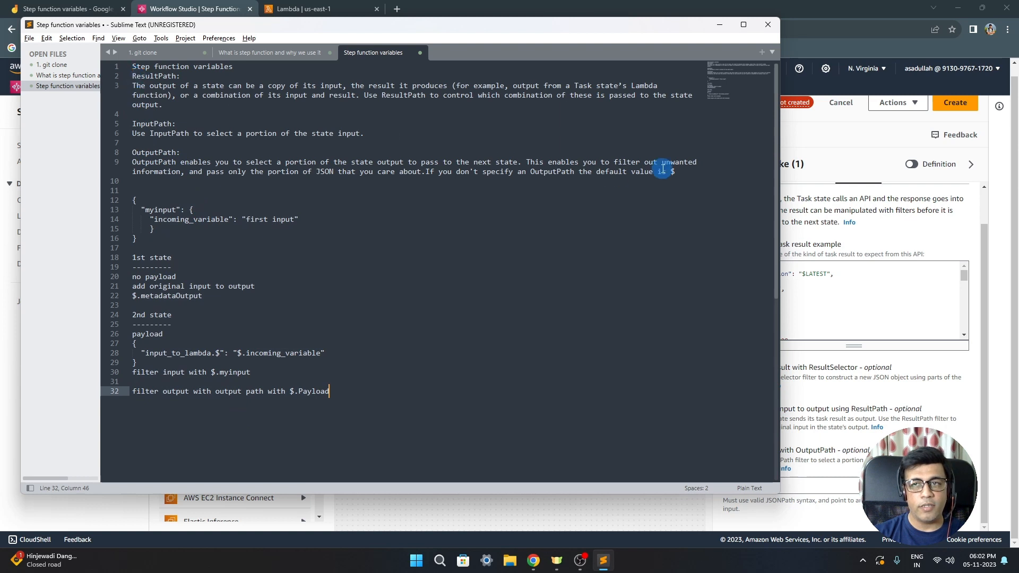
left_click(809, 16)
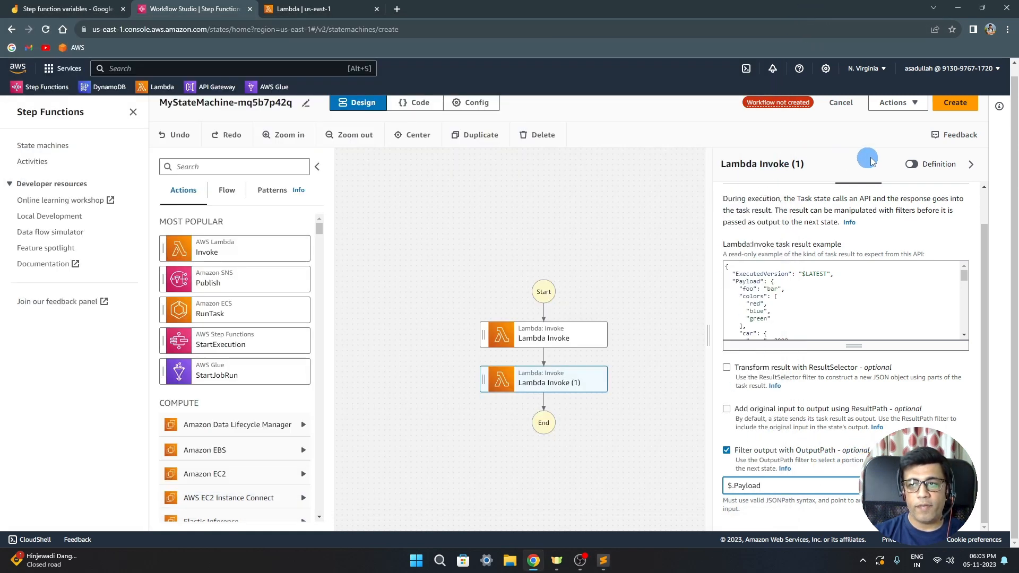
Step: Create the state machine and confirm the new execution role with Lambda and X-Ray permissions
left_click(954, 104)
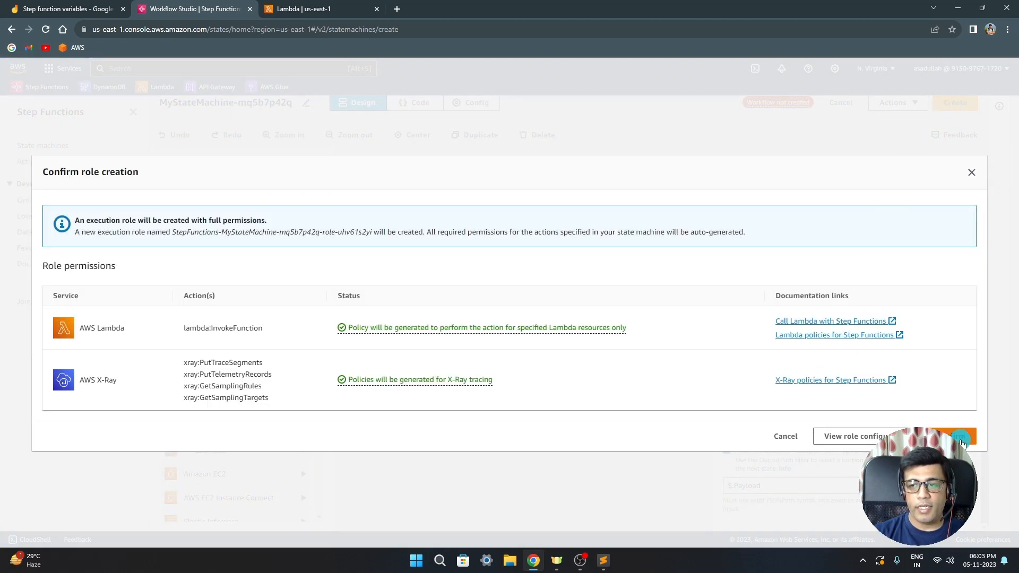
left_click(960, 439)
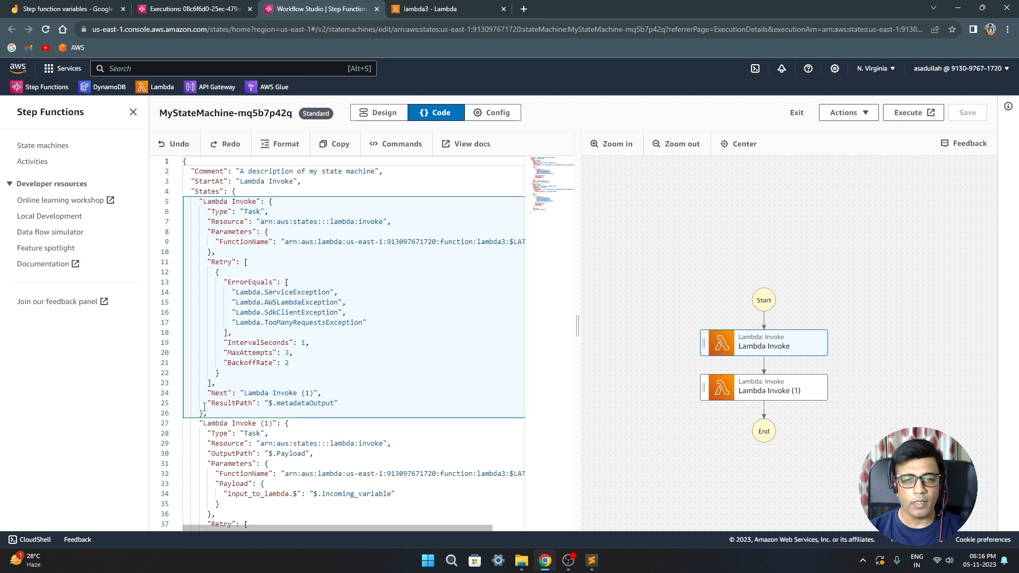
Step: Glance at the lambda3 code and the variables diagram, then return to the definition
mouse_move(212, 404)
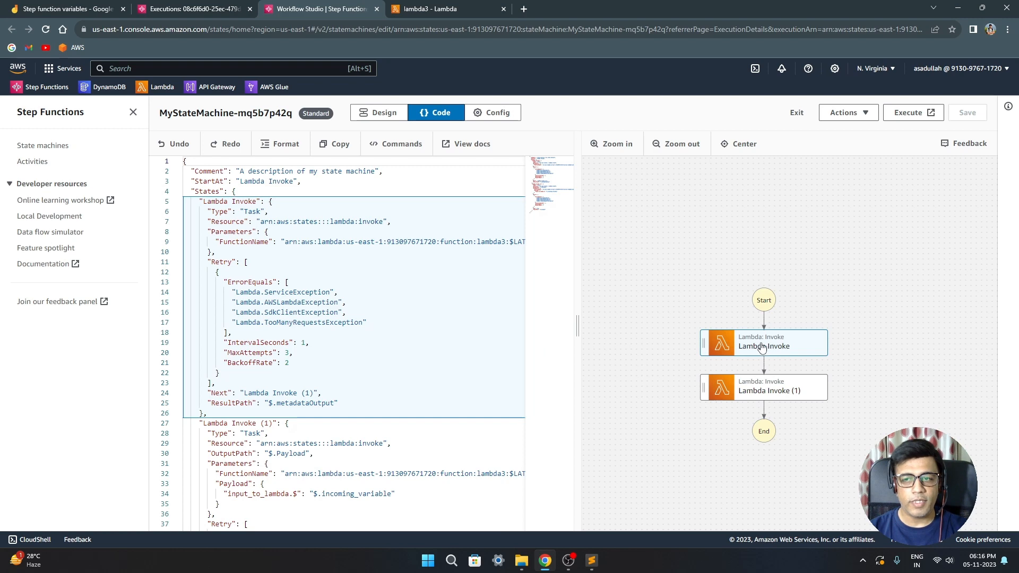
left_click(409, 10)
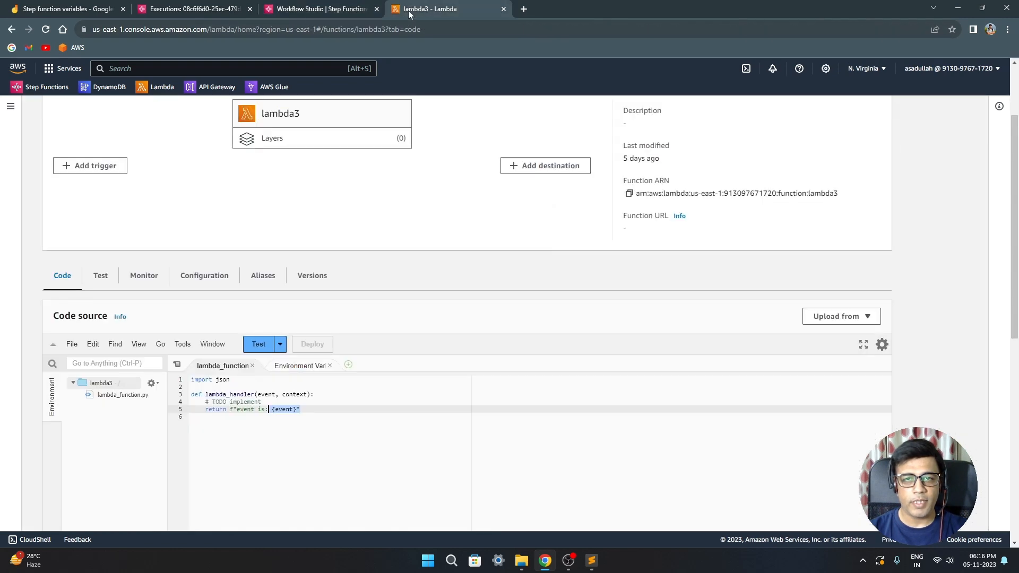
left_click(51, 11)
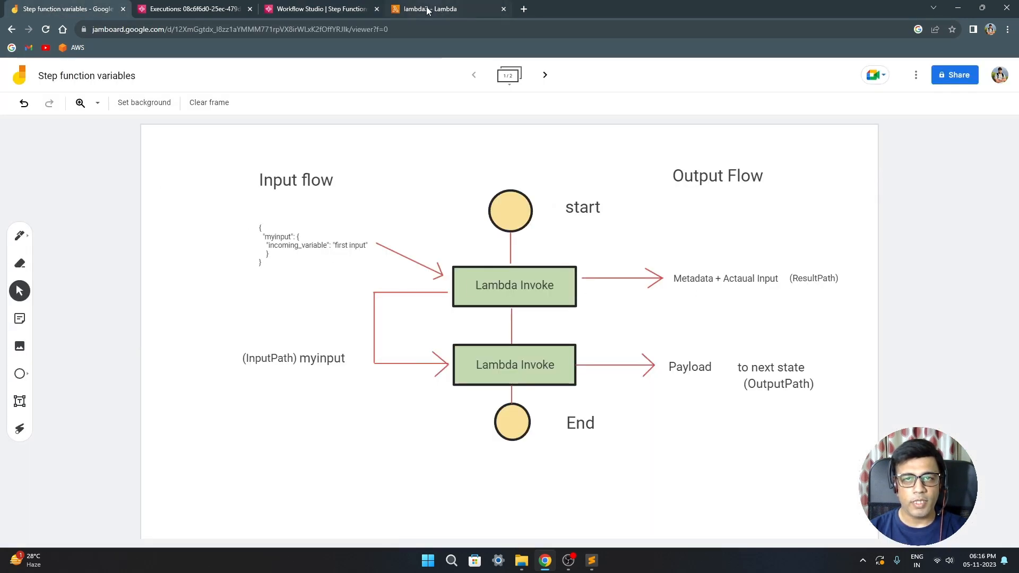
left_click(330, 11)
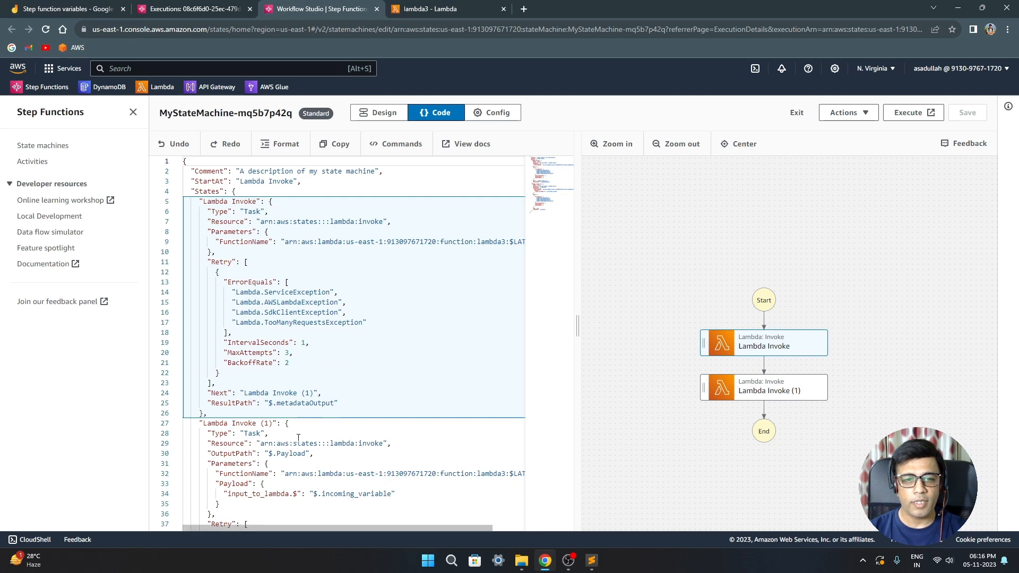
Step: Highlight the first state's ResultPath entry $.metadataOutput on line 25
left_click(273, 404)
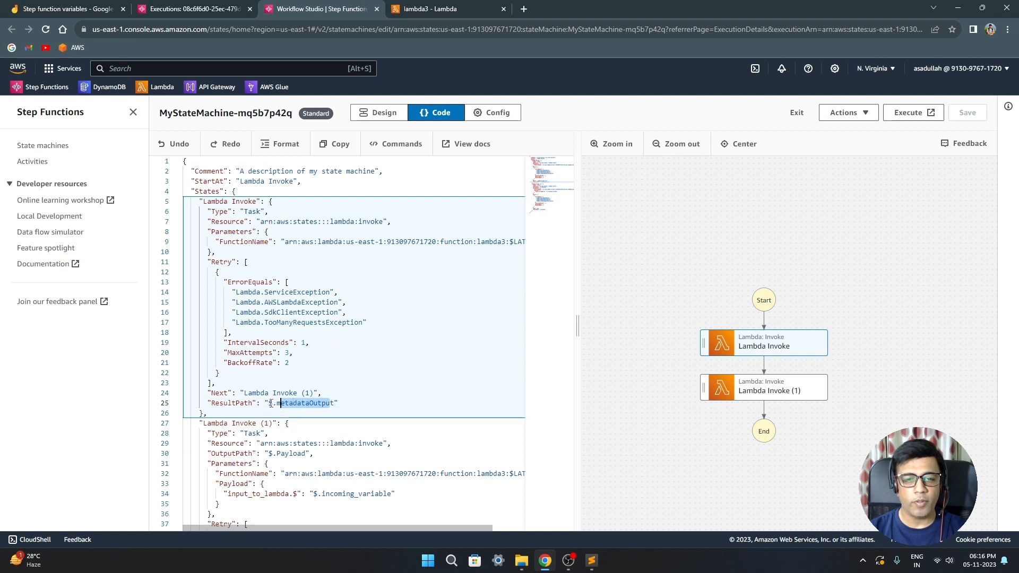
left_click(305, 403)
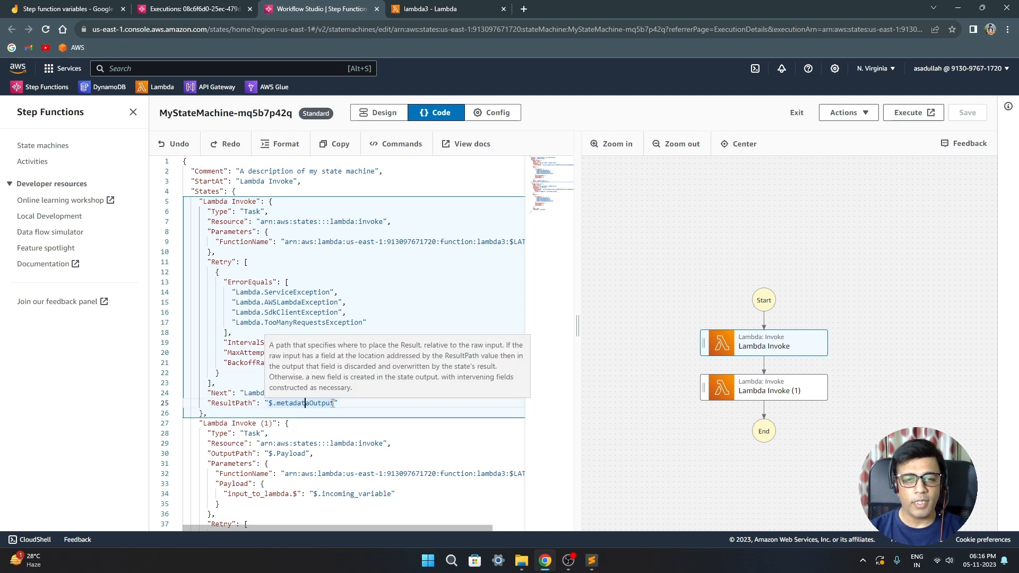
left_click_drag(333, 404, 300, 406)
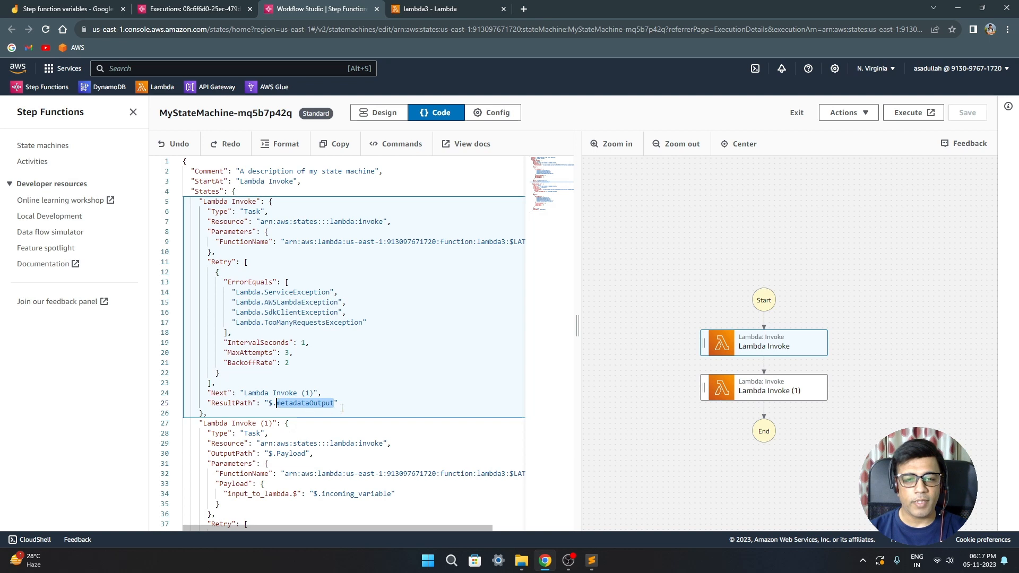
left_click_drag(264, 405, 331, 407)
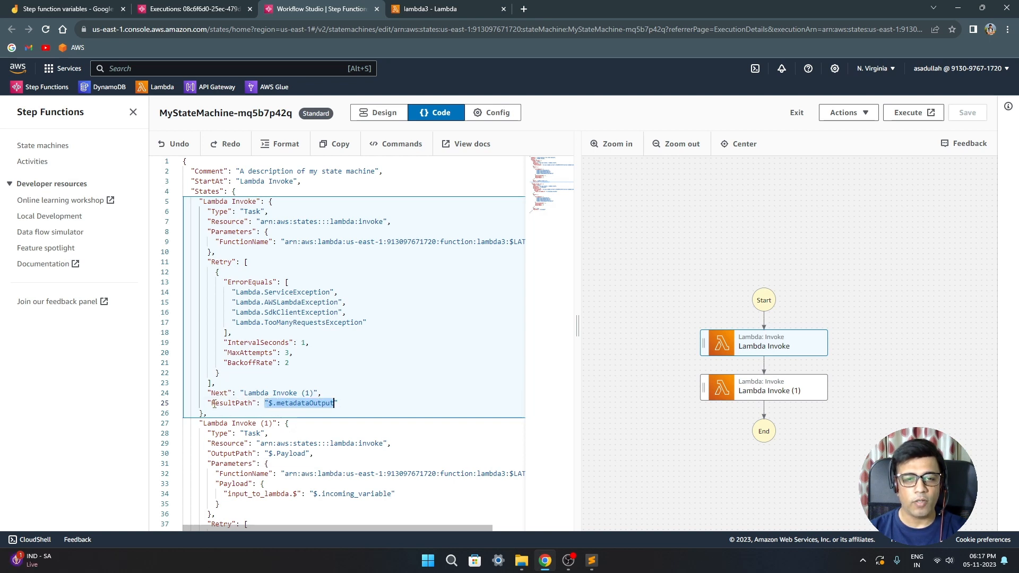
left_click_drag(213, 405, 340, 407)
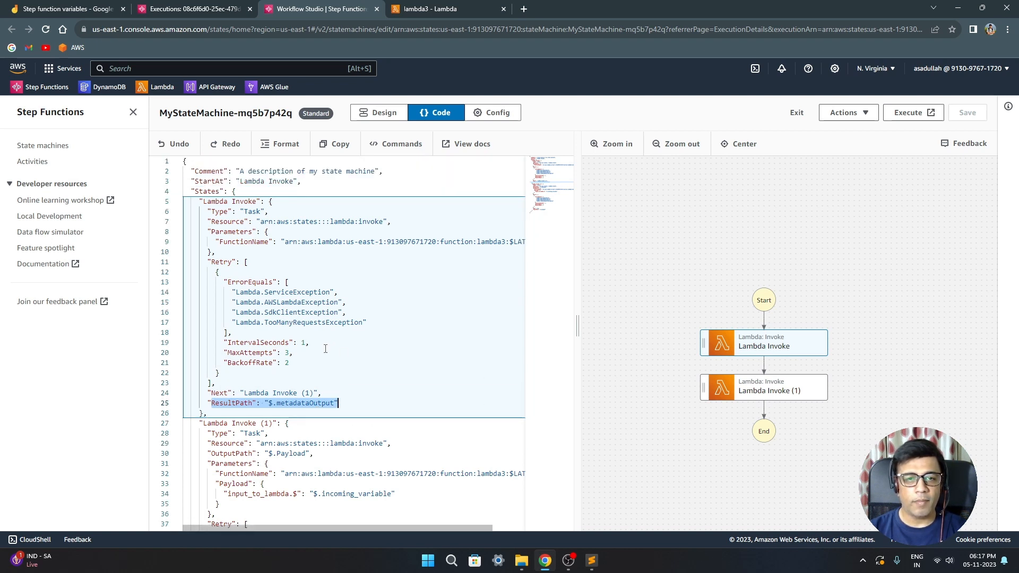
Step: Point out the first state's Lambda ARN and retried errors, then select Lambda Invoke (1)
left_click_drag(273, 242, 387, 243)
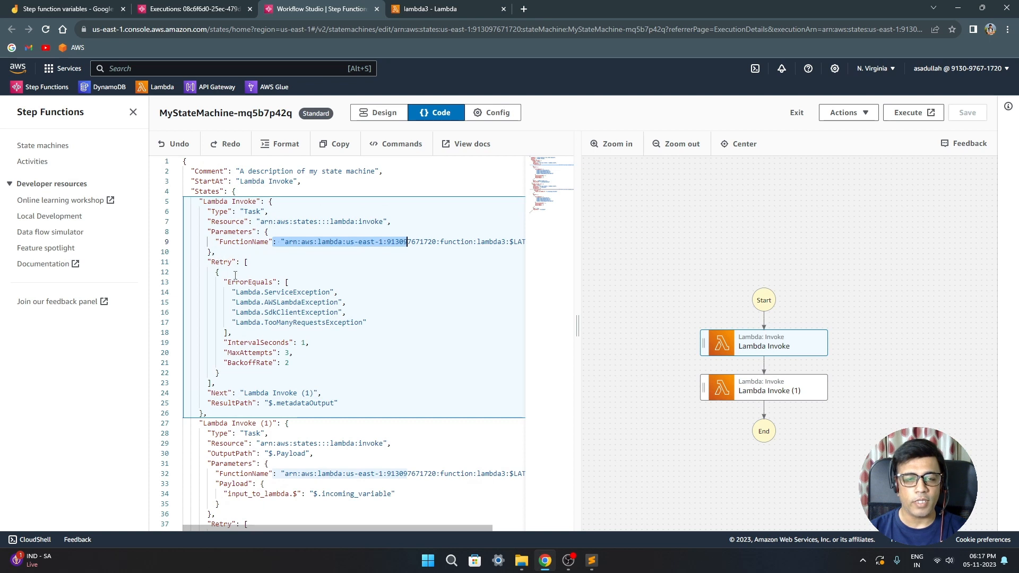
scroll(235, 275, "down", 1)
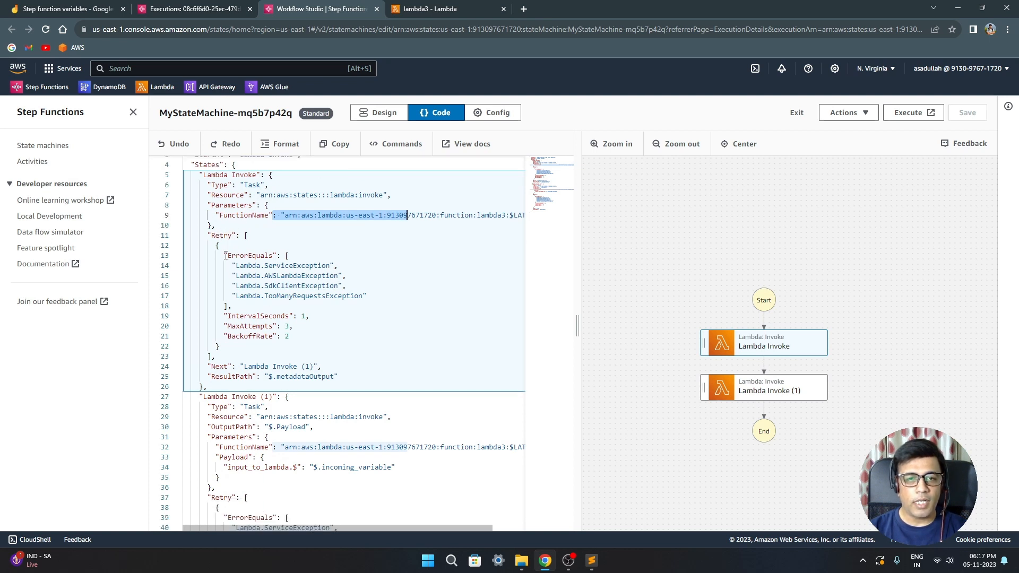
left_click_drag(226, 256, 363, 297)
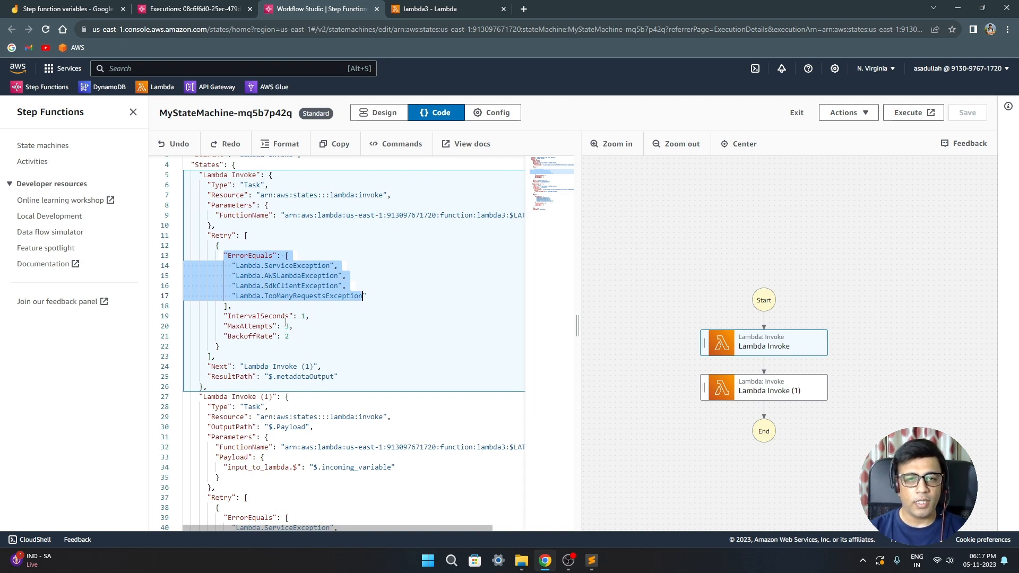
scroll(308, 354, "down", 2)
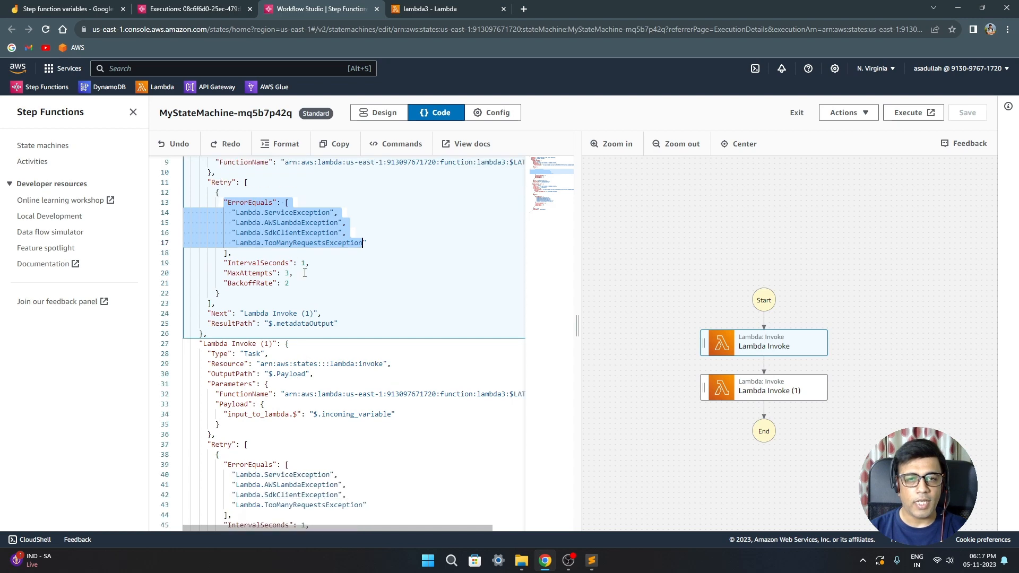
scroll(292, 346, "down", 1)
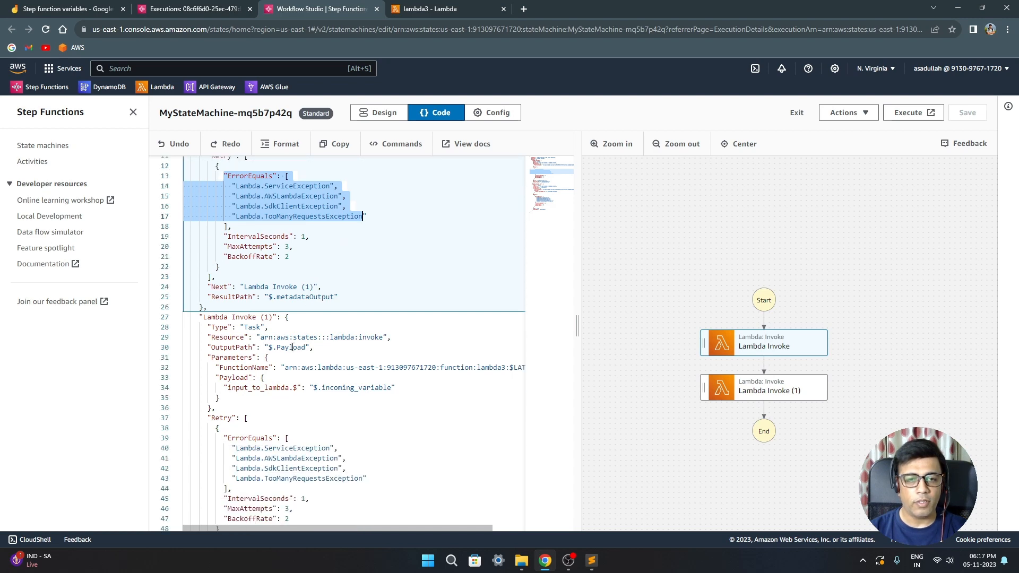
left_click(767, 390)
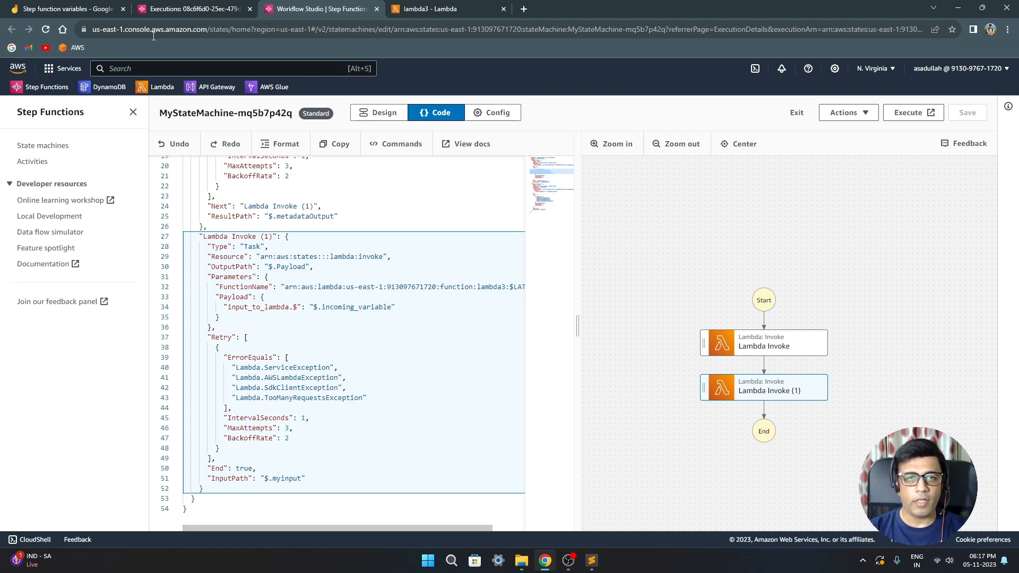
Step: Compare with the variables diagram, then highlight the second state's InputPath $.myinput
left_click(61, 11)
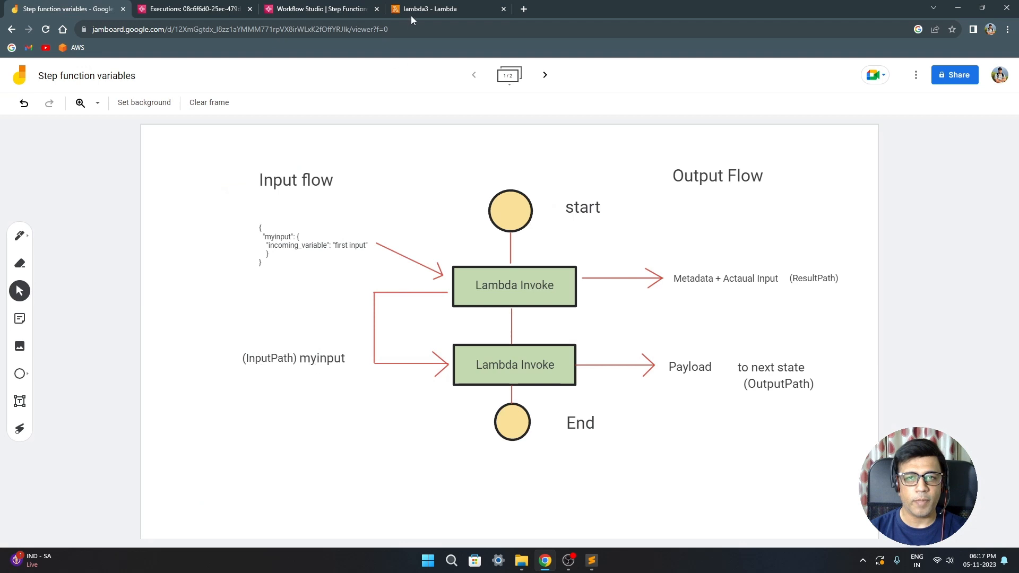
left_click(321, 9)
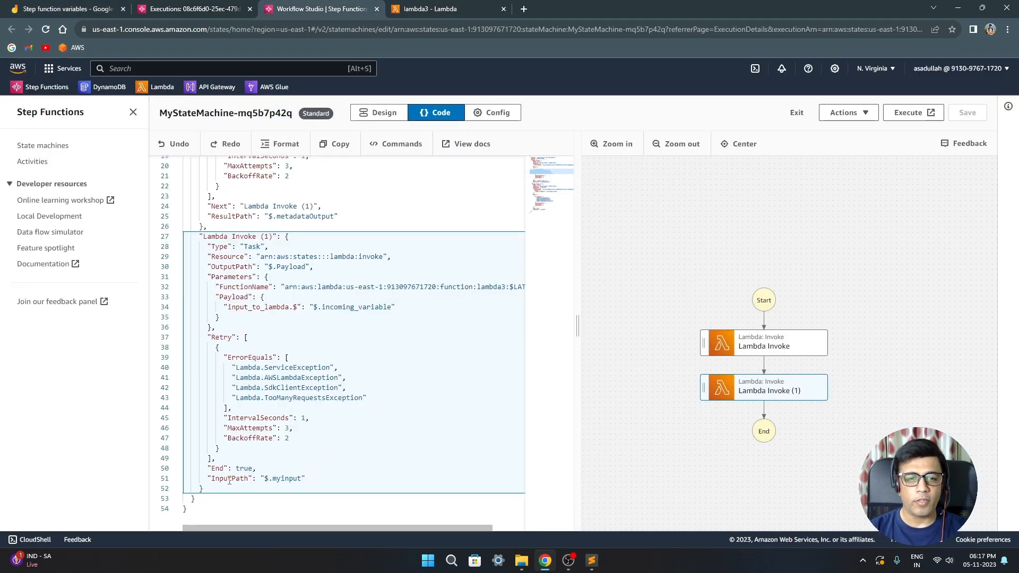
left_click(262, 479)
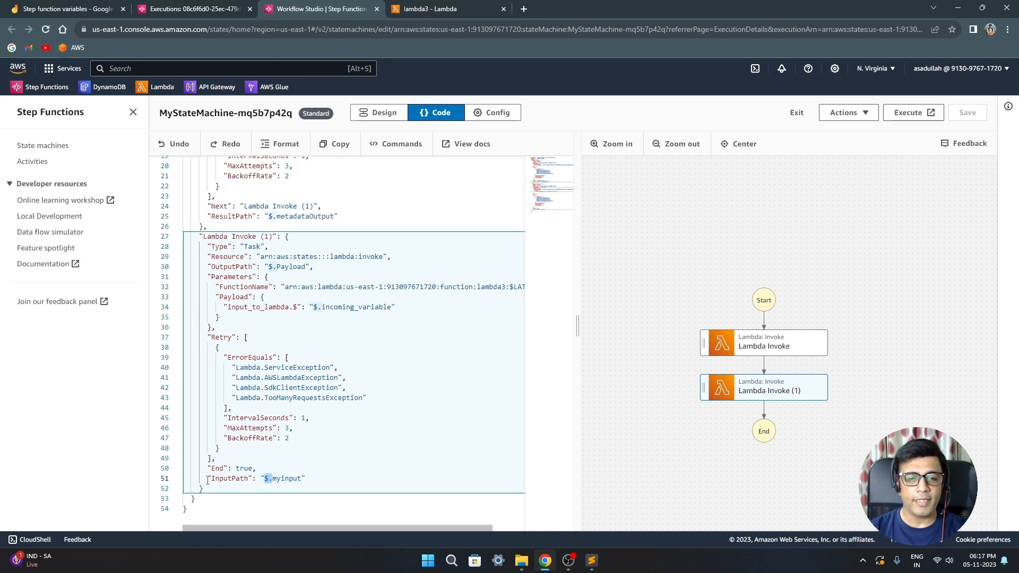
mouse_move(305, 479)
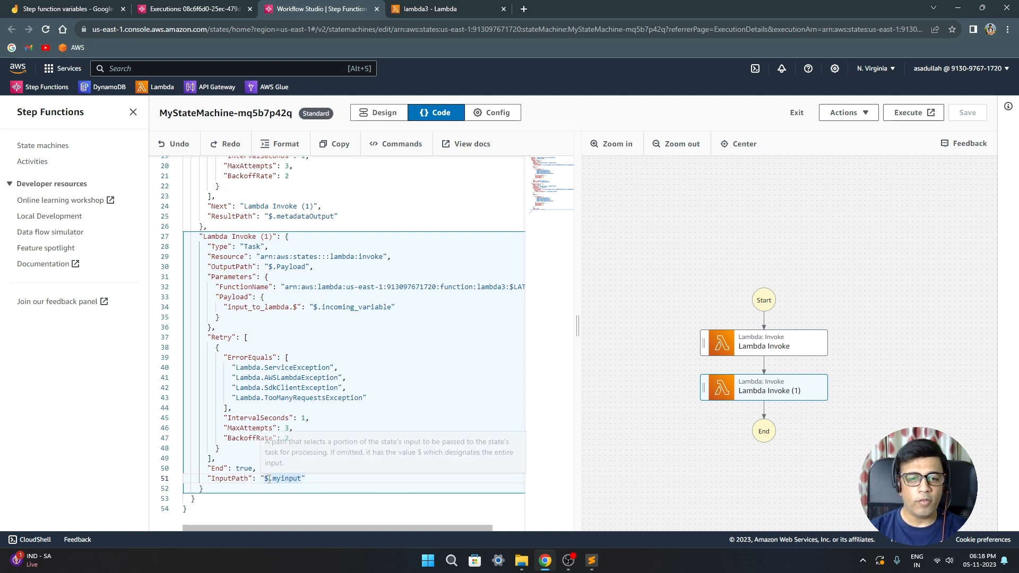
left_click_drag(273, 478, 289, 479)
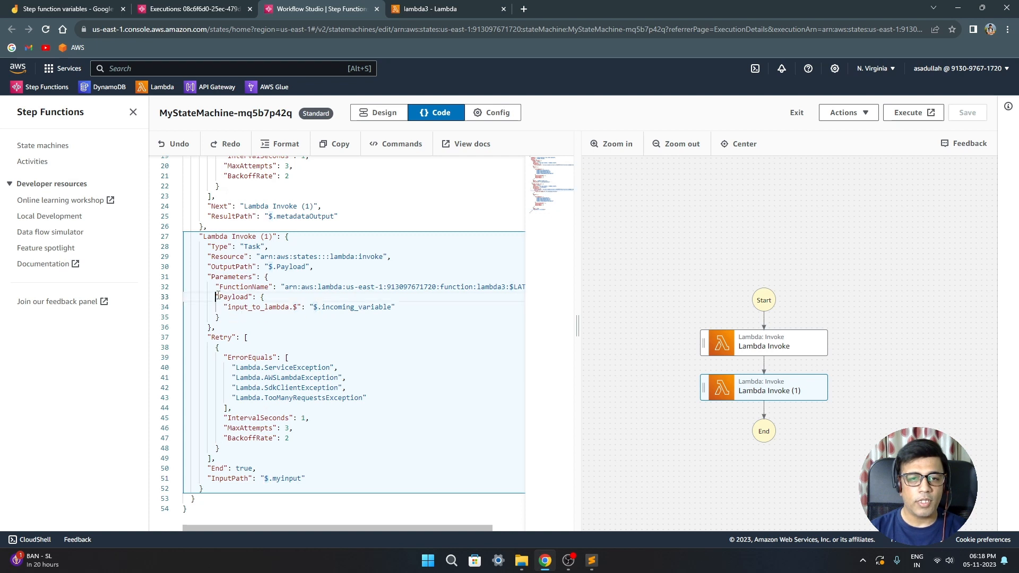
Step: Highlight the second state's Payload block, Lambda ARN and OutputPath filtering on Payload
left_click_drag(215, 297, 319, 320)
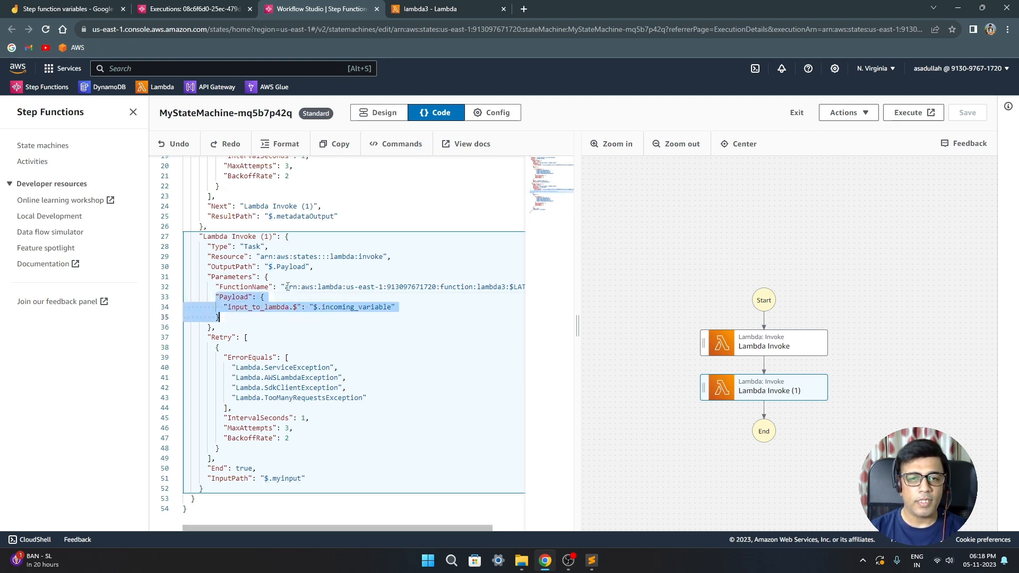
left_click_drag(288, 286, 427, 289)
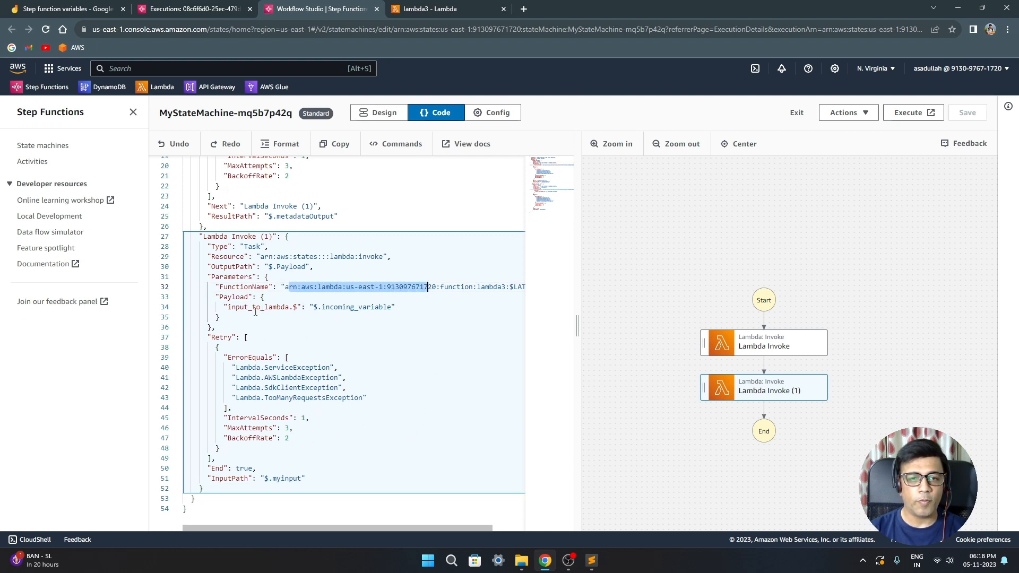
left_click_drag(212, 267, 253, 267)
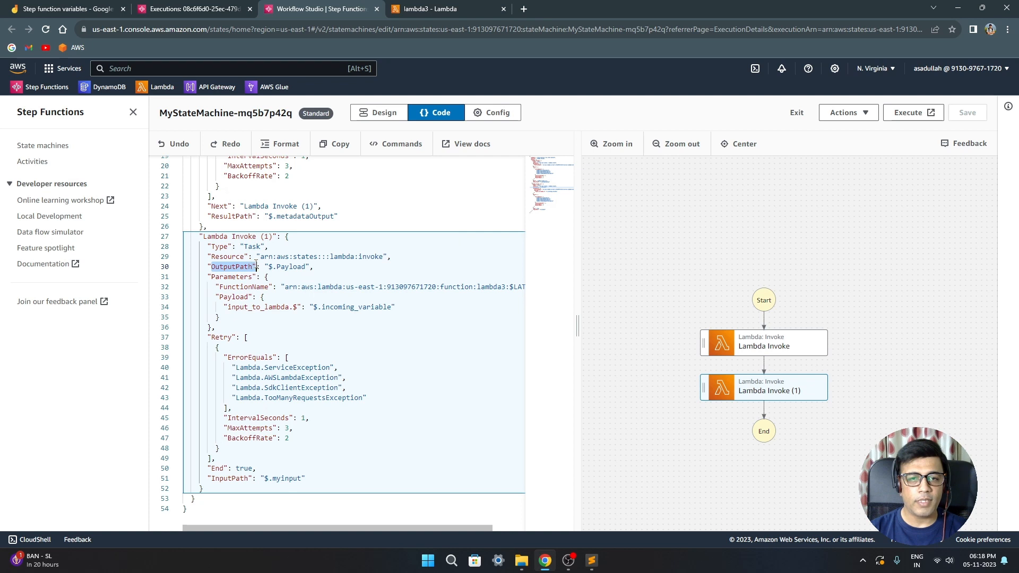
left_click_drag(219, 297, 244, 298)
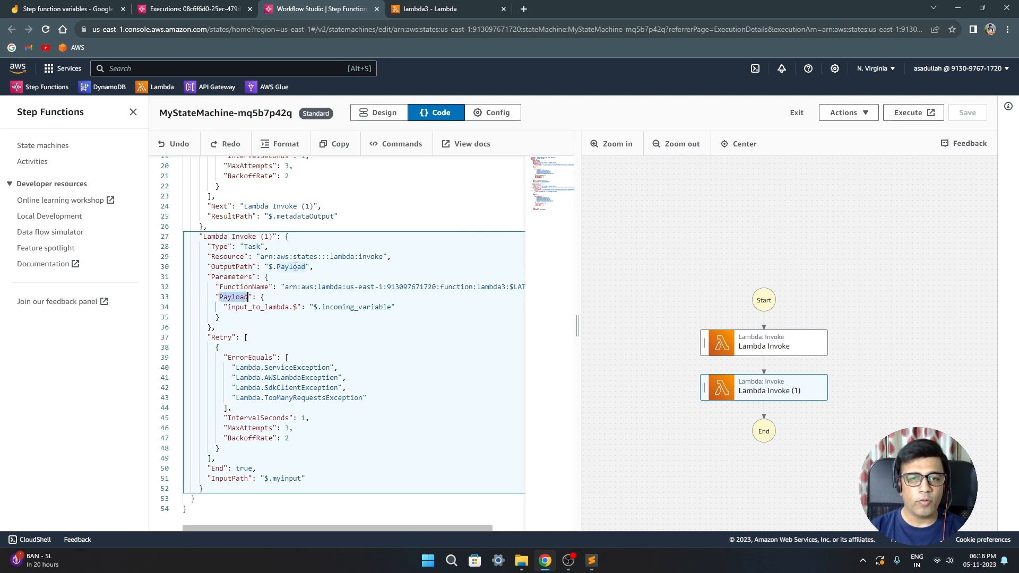
mouse_move(307, 268)
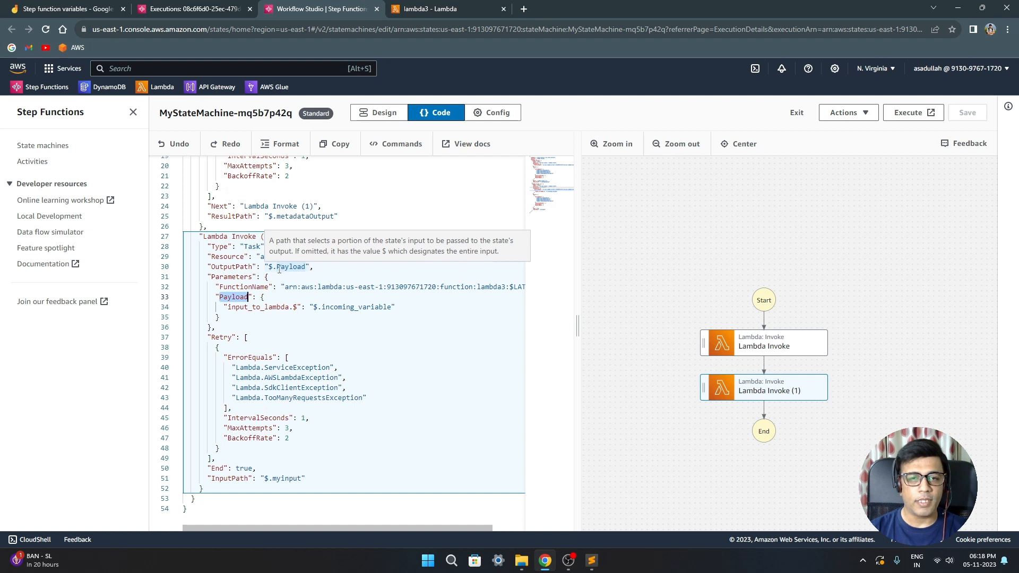
scroll(298, 347, "up", 6)
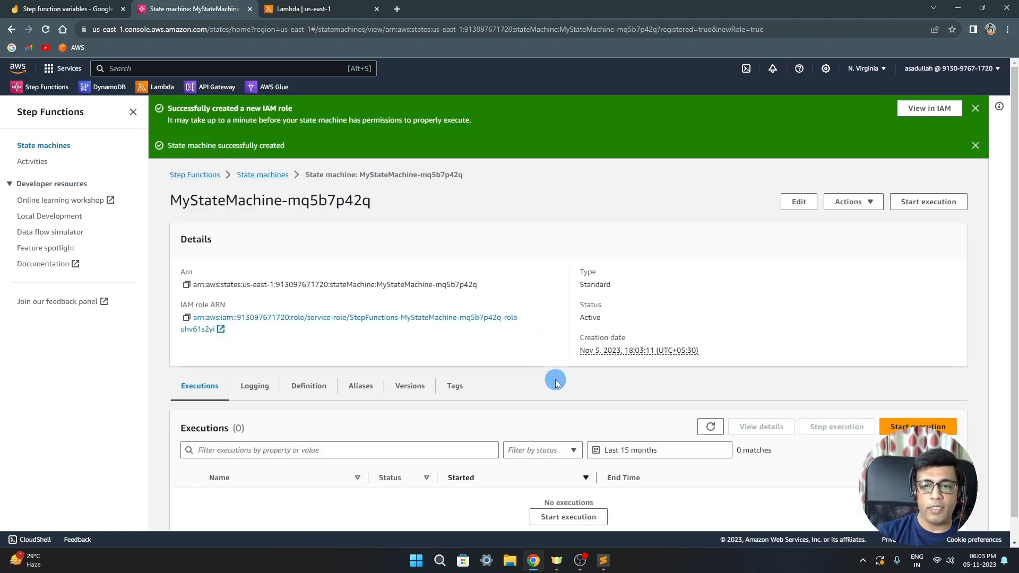
Step: Start a new execution and clear the default input JSON
scroll(556, 384, "down", 1)
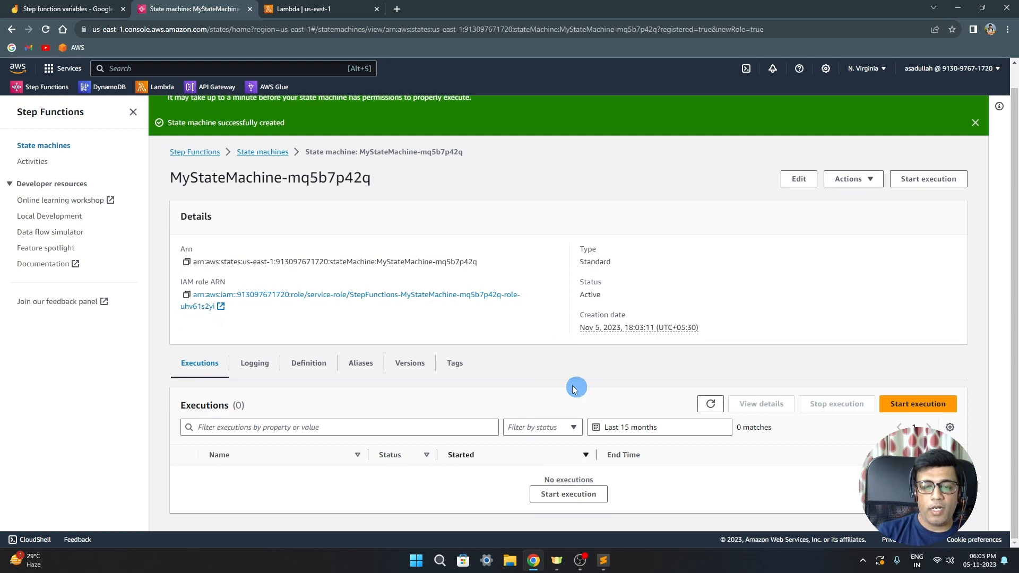
left_click(900, 404)
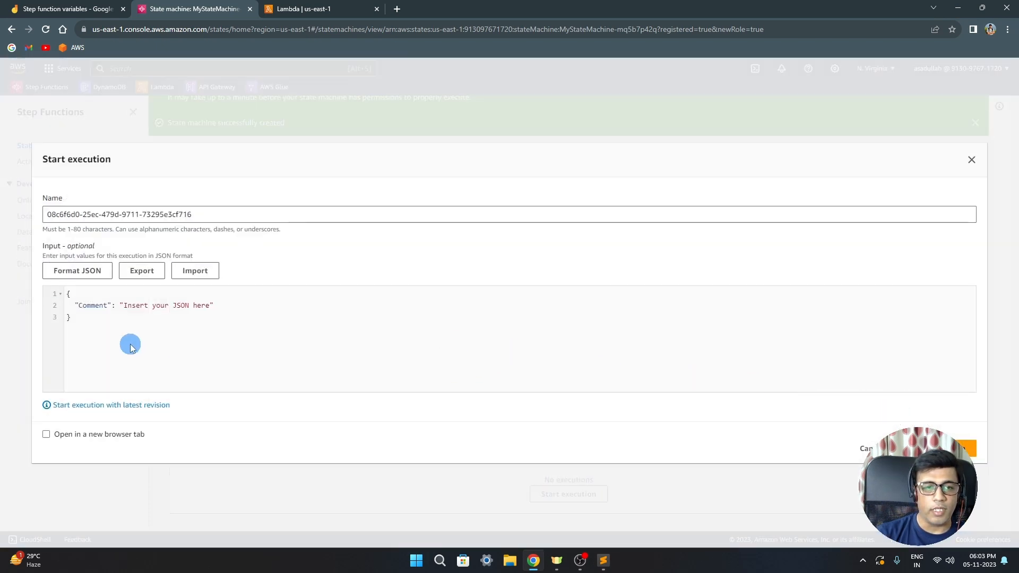
left_click_drag(82, 323, 55, 284)
key("BackSpace")
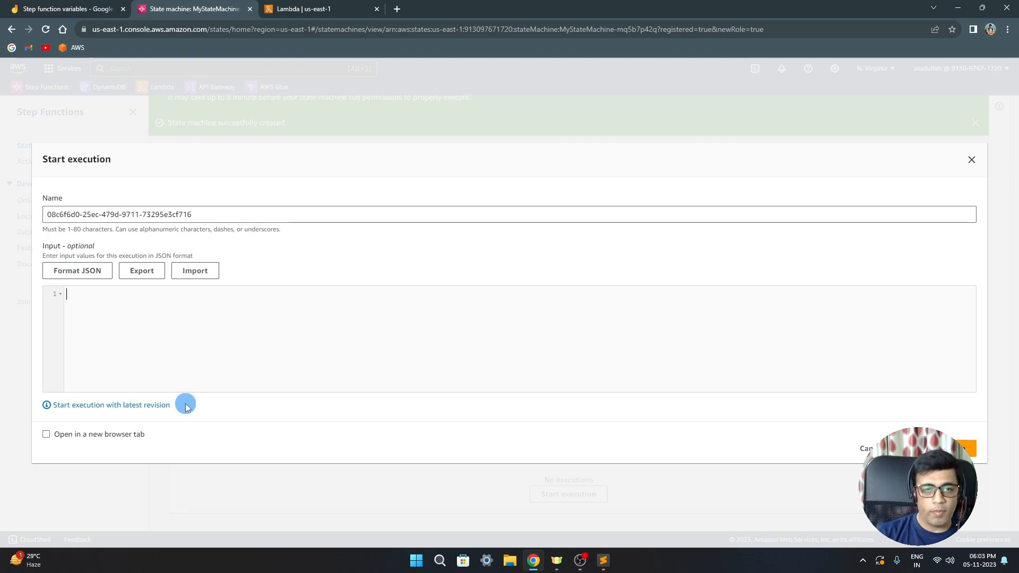
Step: Paste the myinput JSON block from the Sublime Text notes as the execution input
key("alt+Tab")
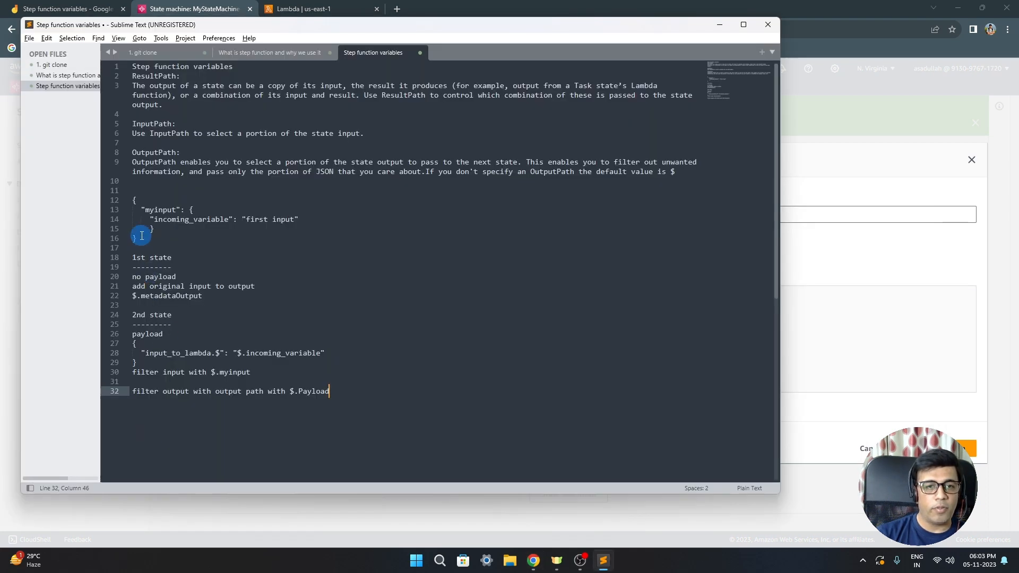
left_click_drag(141, 235, 132, 200)
key("ctrl+c")
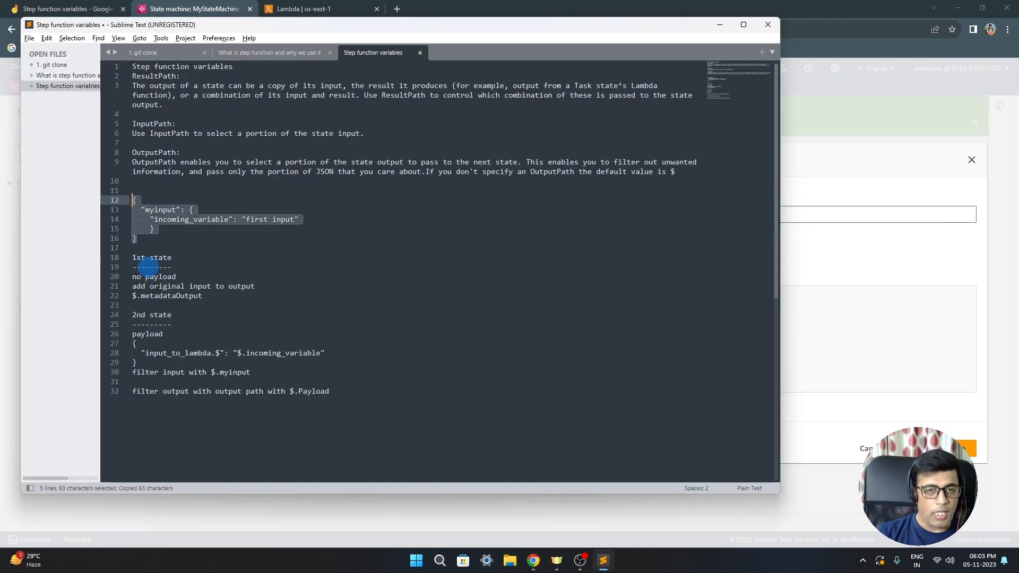
key("alt+Tab")
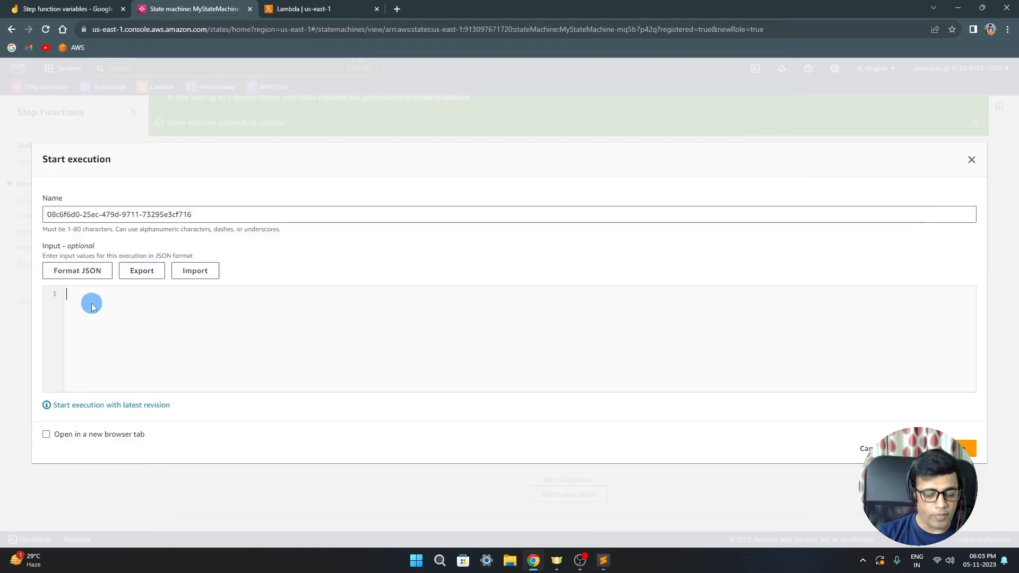
key("ctrl+v")
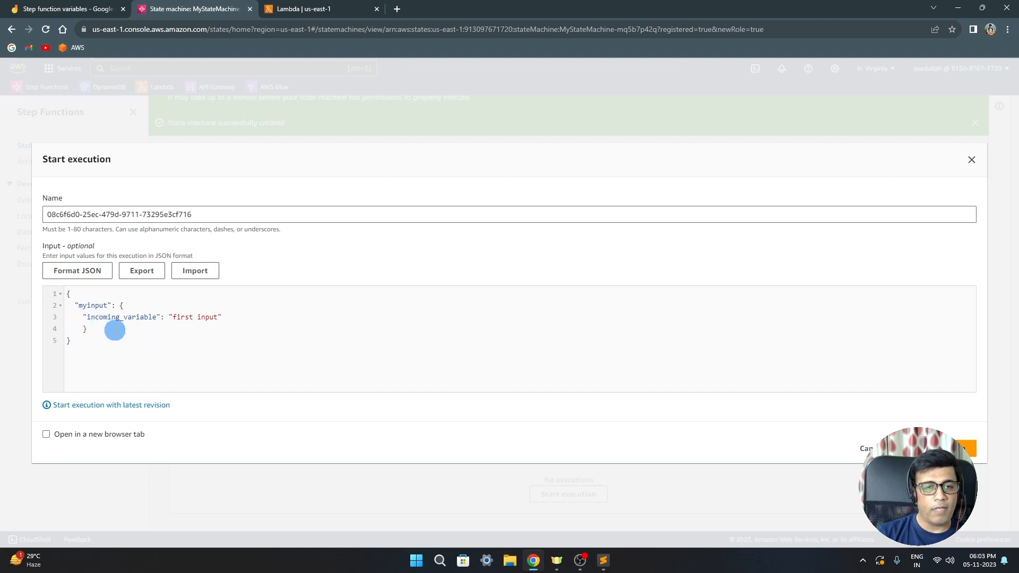
Step: Check the variables diagram, then start the execution with the pasted myinput input
left_click(66, 9)
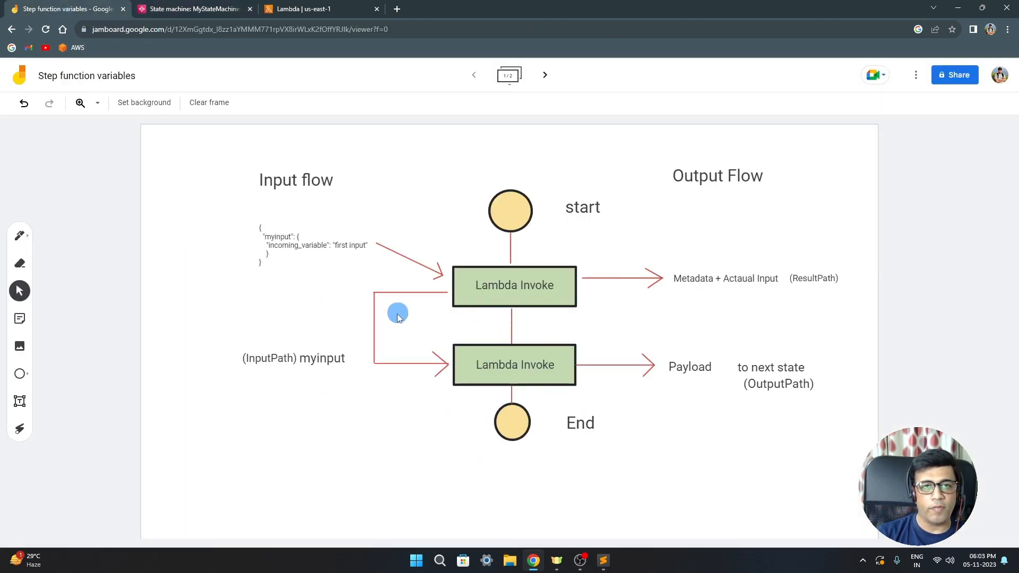
left_click(203, 11)
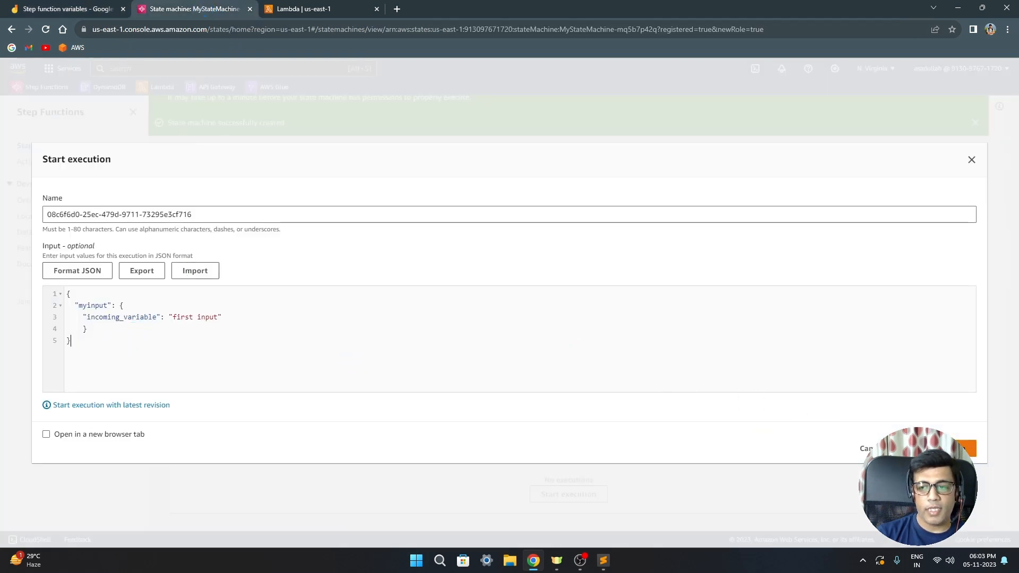
left_click(956, 448)
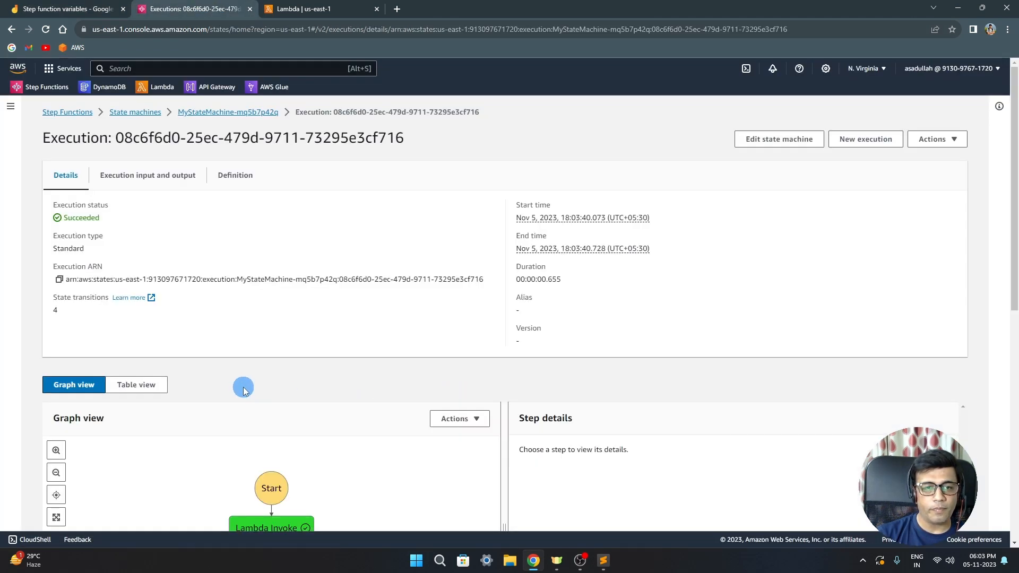
scroll(244, 391, "down", 2)
scroll(243, 391, "down", 1)
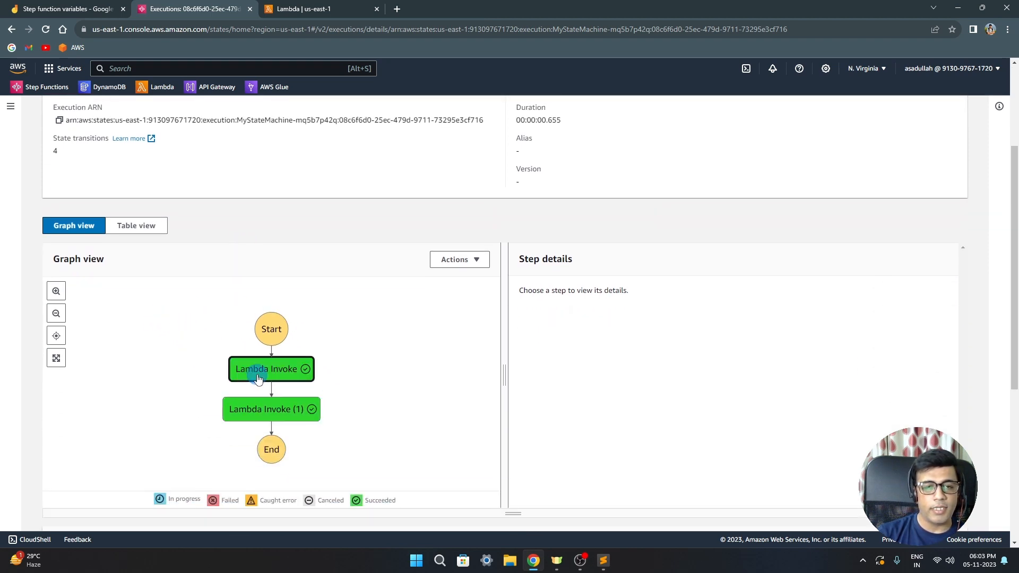
scroll(203, 357, "up", 1)
scroll(204, 357, "down", 1)
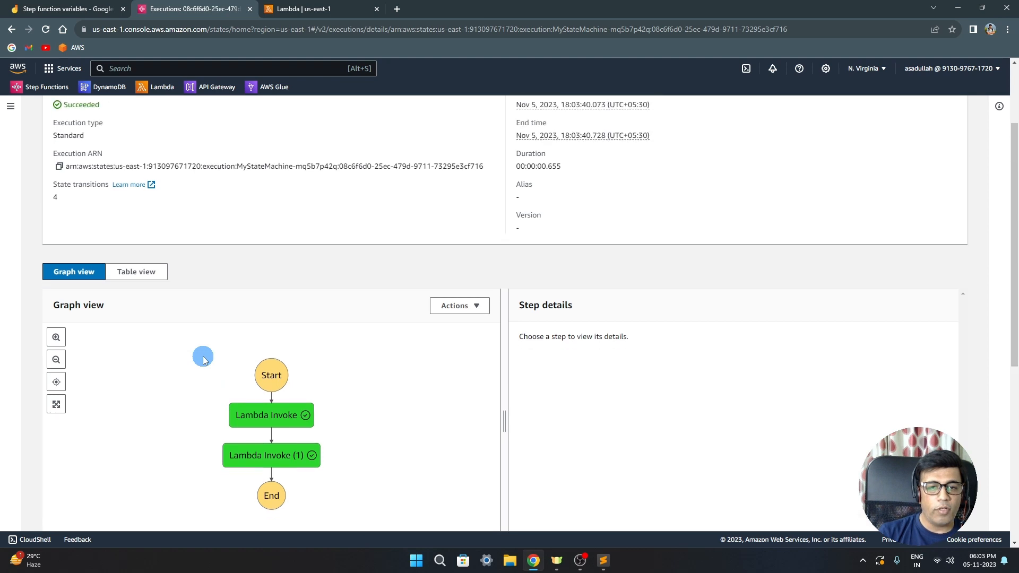
left_click(266, 374)
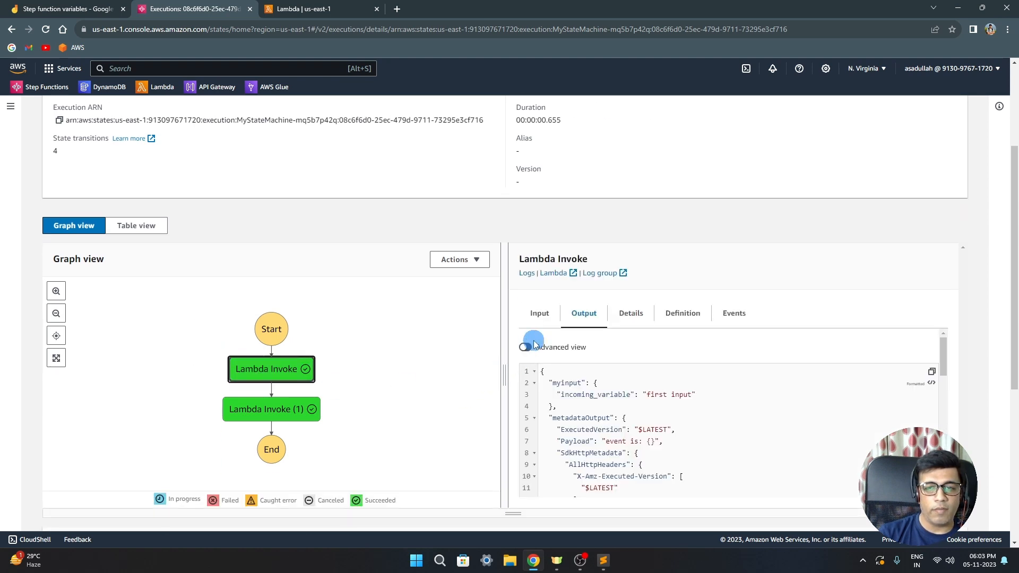
left_click(541, 317)
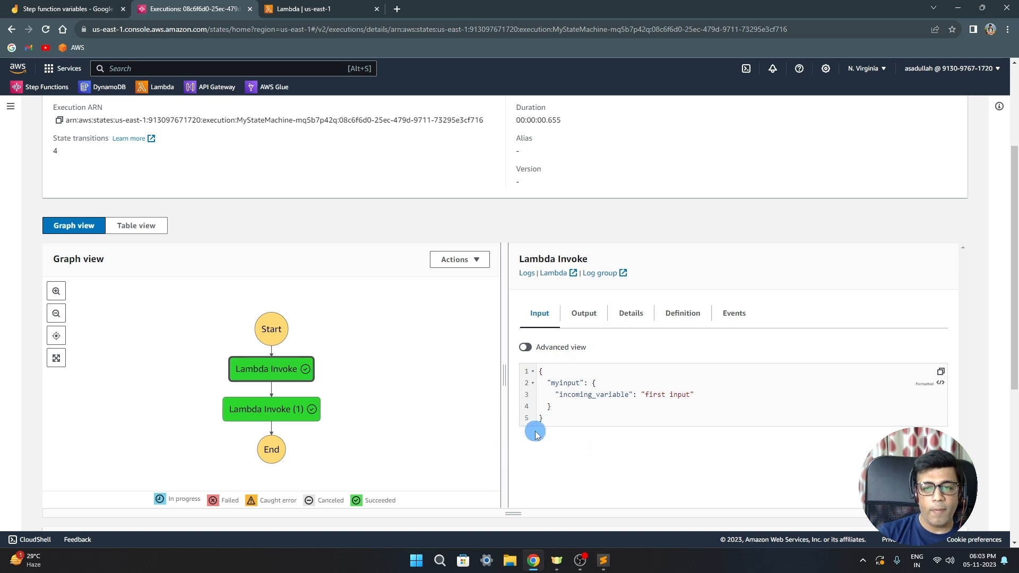
left_click_drag(532, 414, 527, 371)
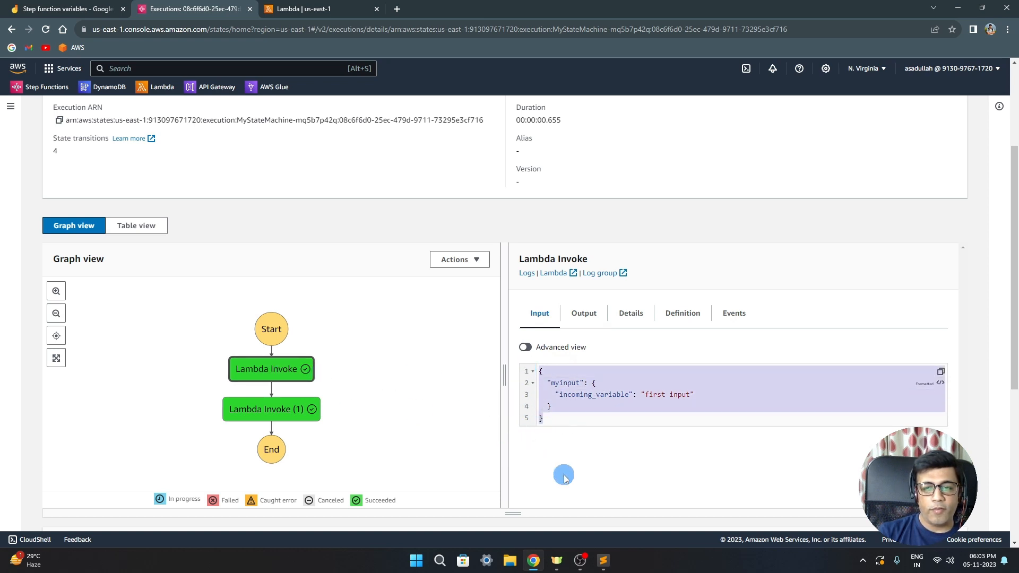
left_click(262, 367)
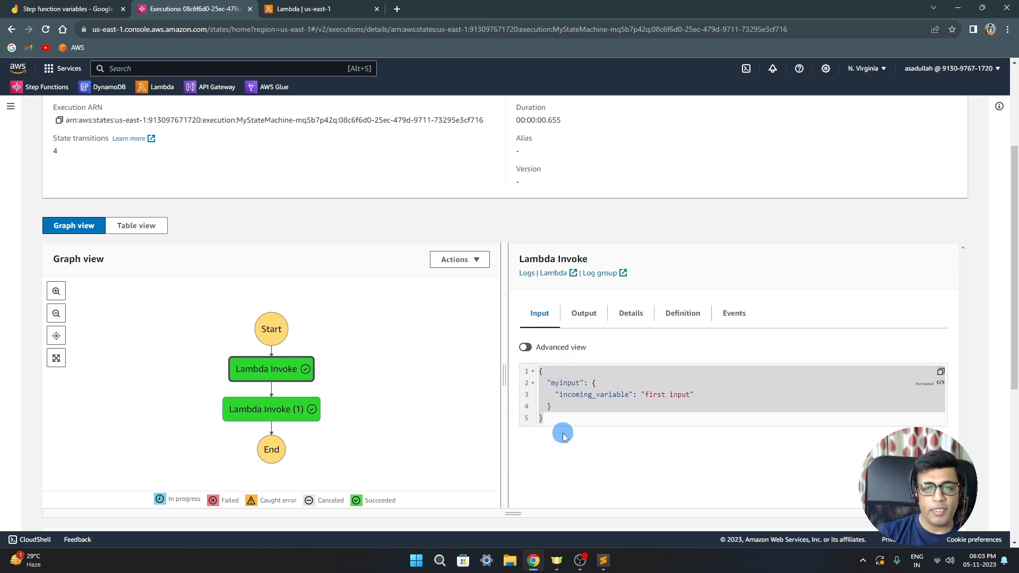
left_click(588, 319)
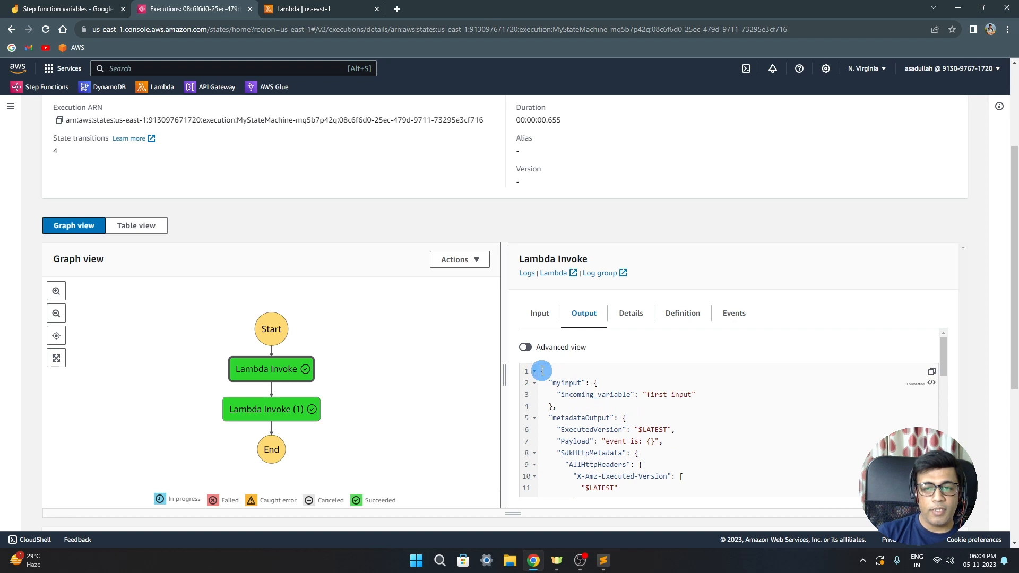
left_click_drag(541, 370, 686, 484)
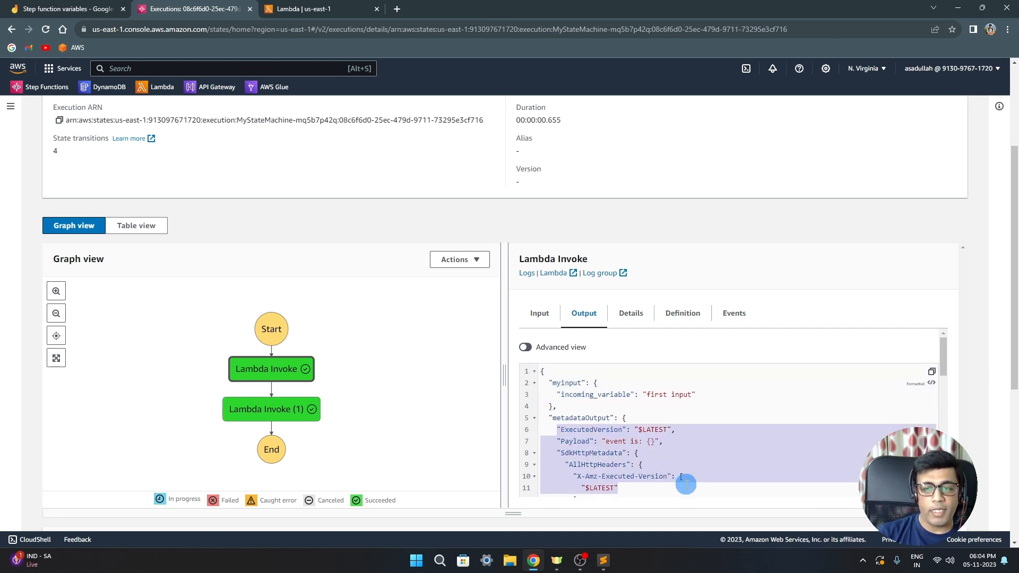
scroll(680, 459, "down", 5)
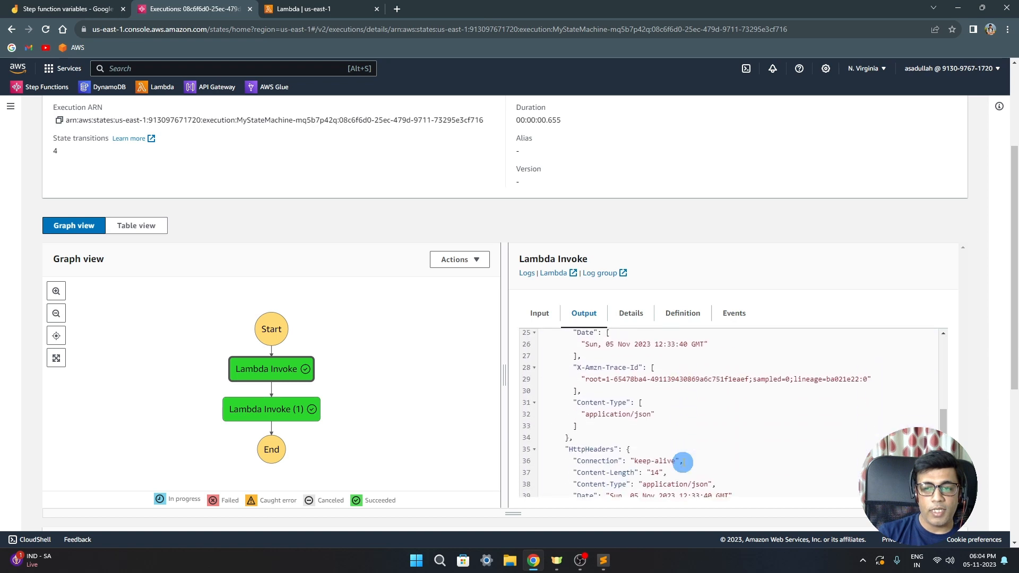
scroll(683, 462, "down", 3)
scroll(683, 461, "up", 10)
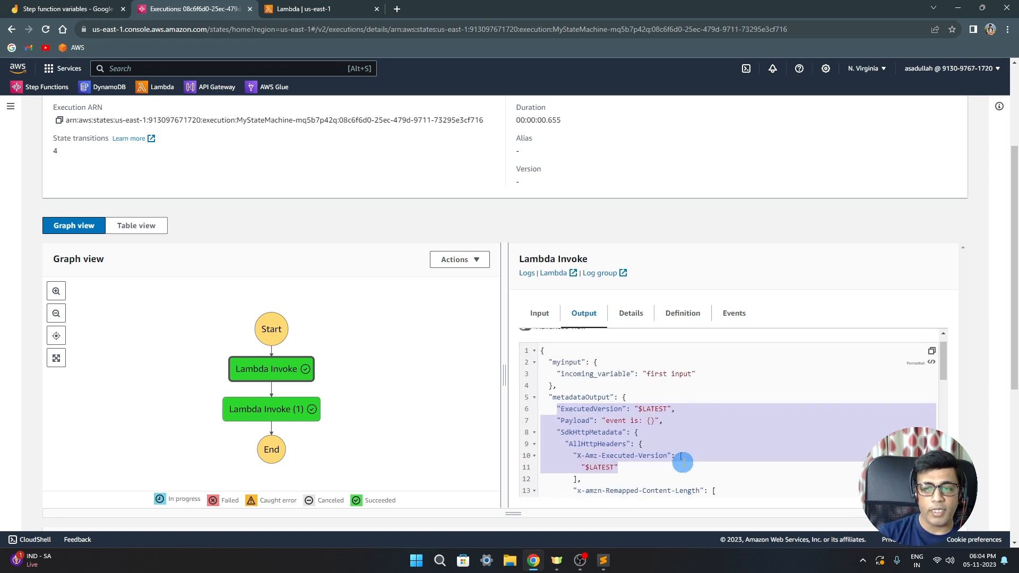
left_click(598, 395)
left_click_drag(615, 397, 549, 397)
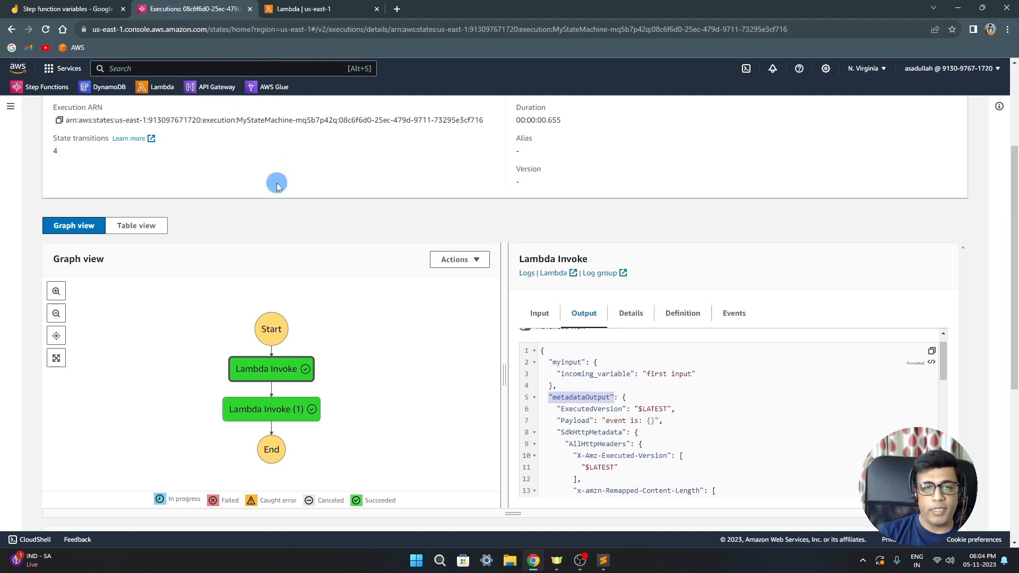
scroll(297, 191, "up", 3)
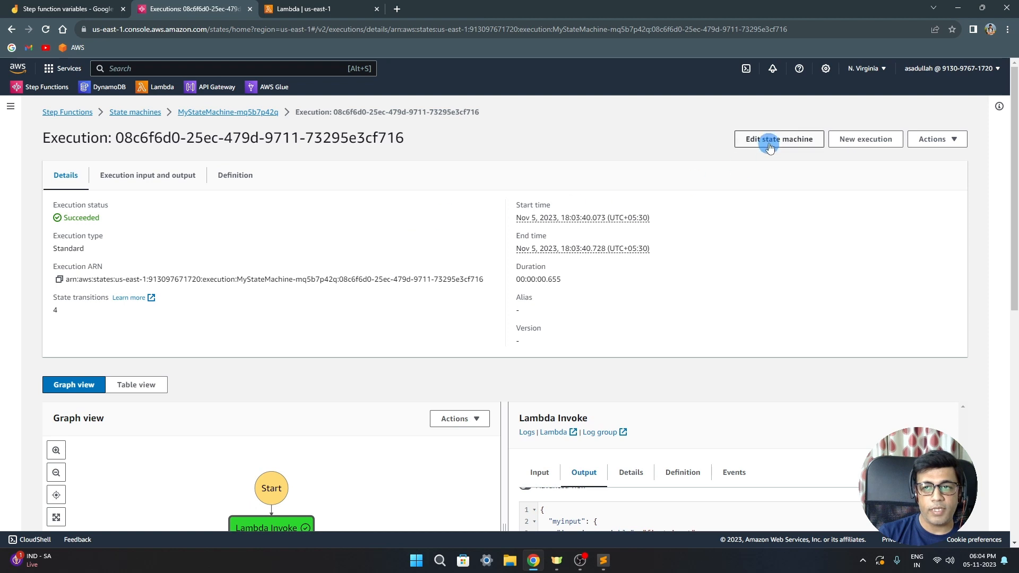
Step: Check Lambda Invoke's ResultPath $.metadataOutput in the editor's Output tab, then return to the execution
left_click(770, 147)
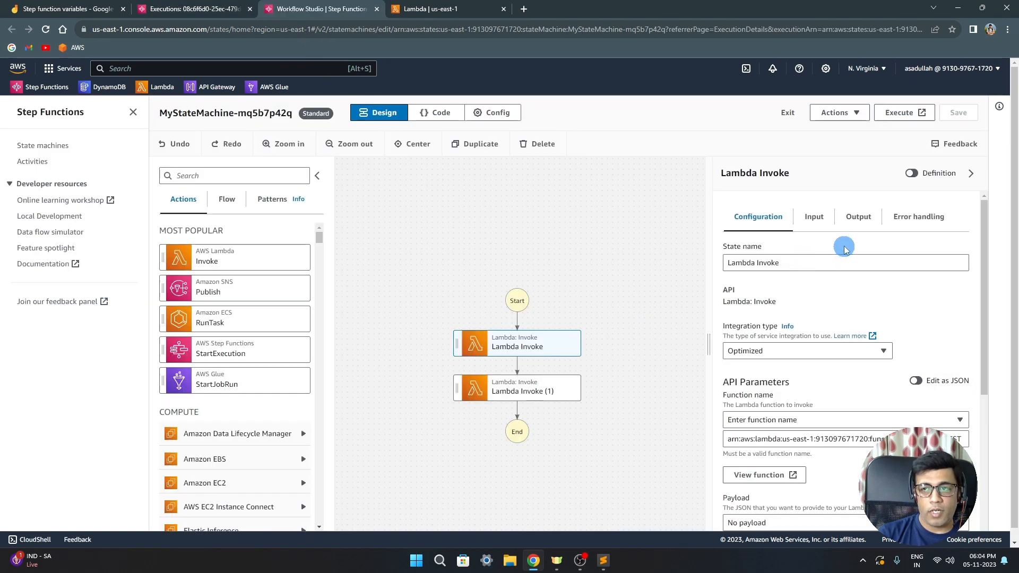
left_click(860, 225)
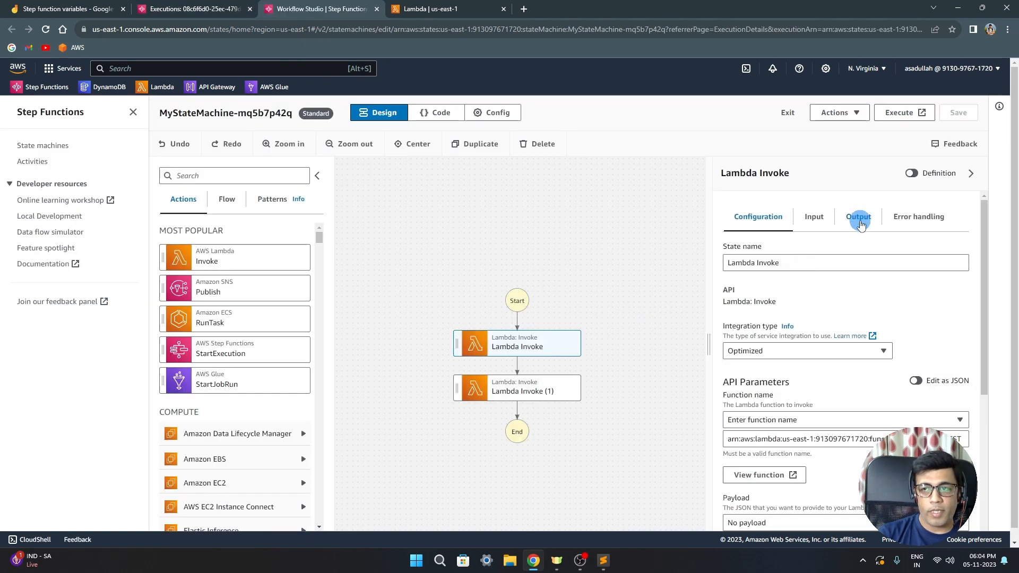
scroll(801, 417, "down", 1)
left_click(791, 463)
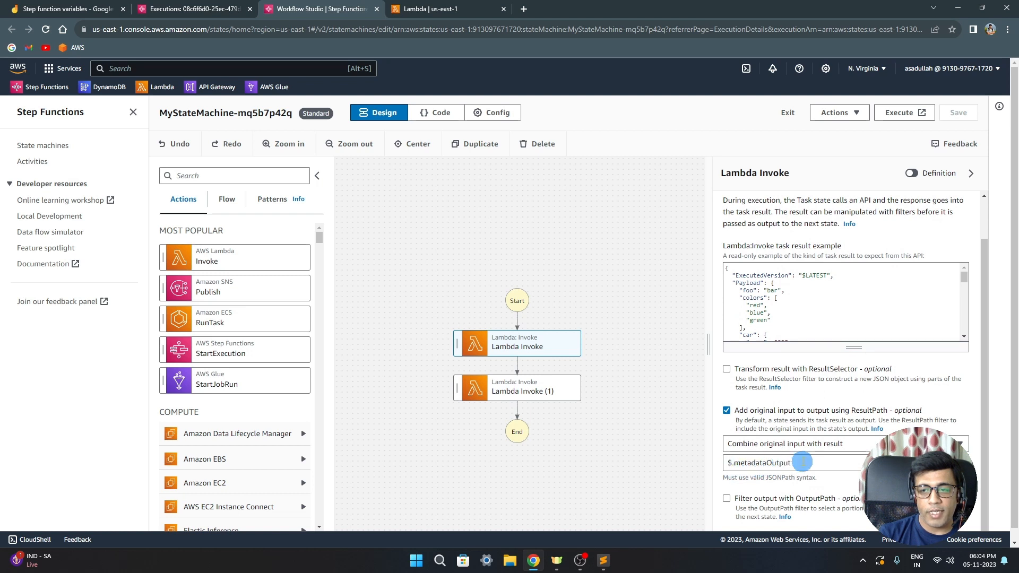
left_click(198, 9)
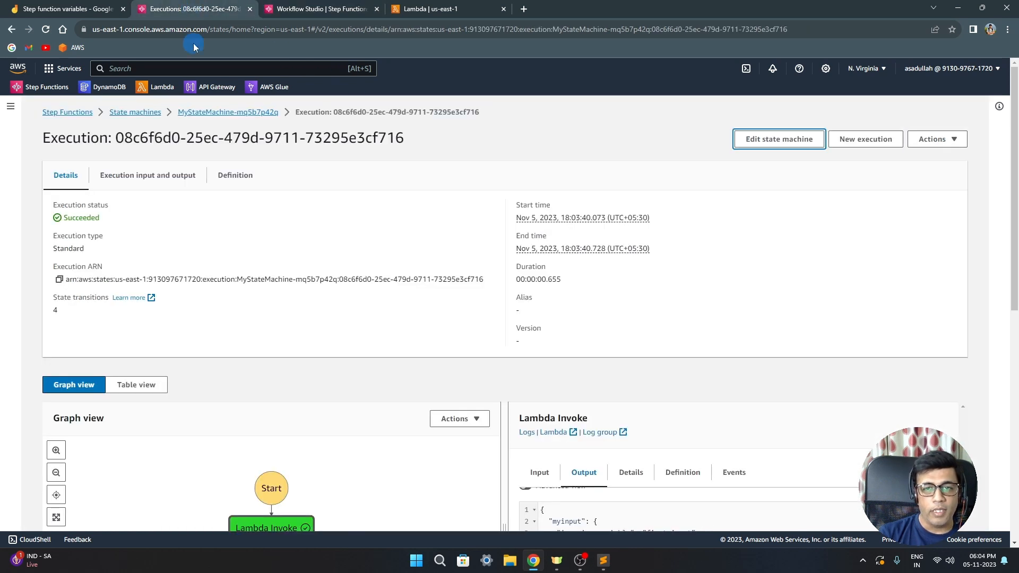
Step: Show the Lambda Invoke (1) state's input JSON in the execution details
scroll(587, 335, "down", 2)
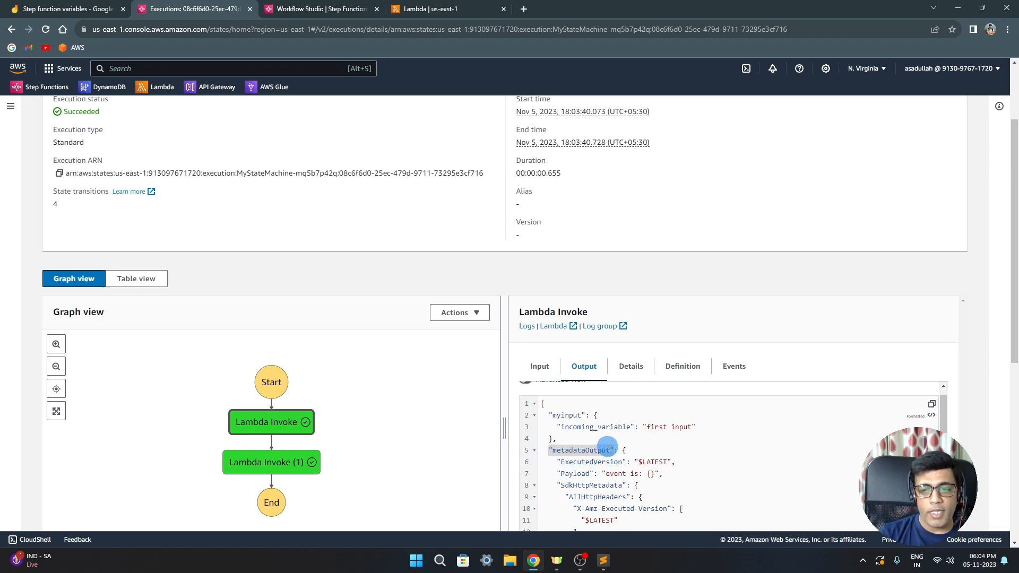
scroll(609, 447, "down", 1)
scroll(617, 490, "down", 2)
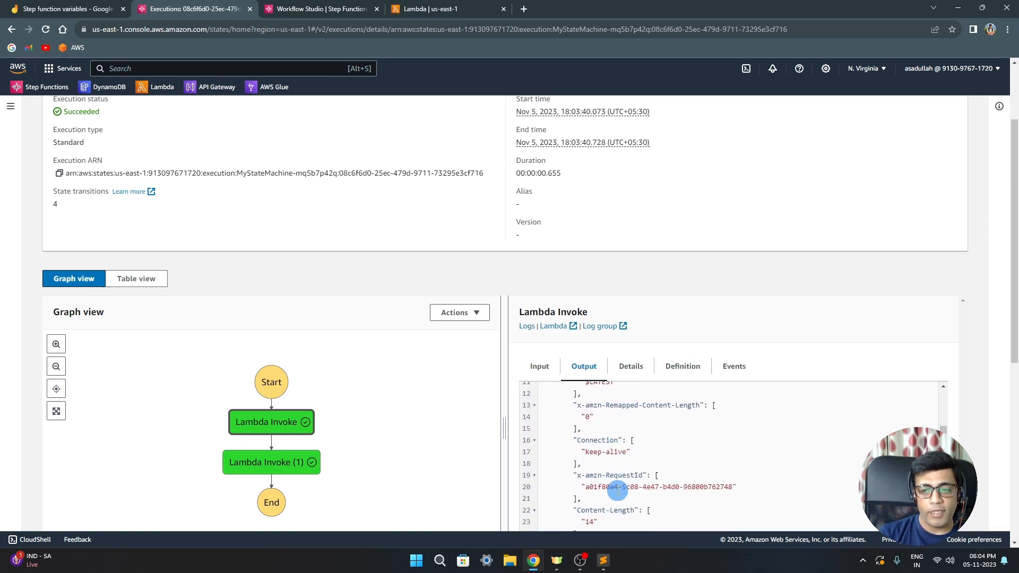
scroll(618, 491, "up", 3)
left_click(271, 463)
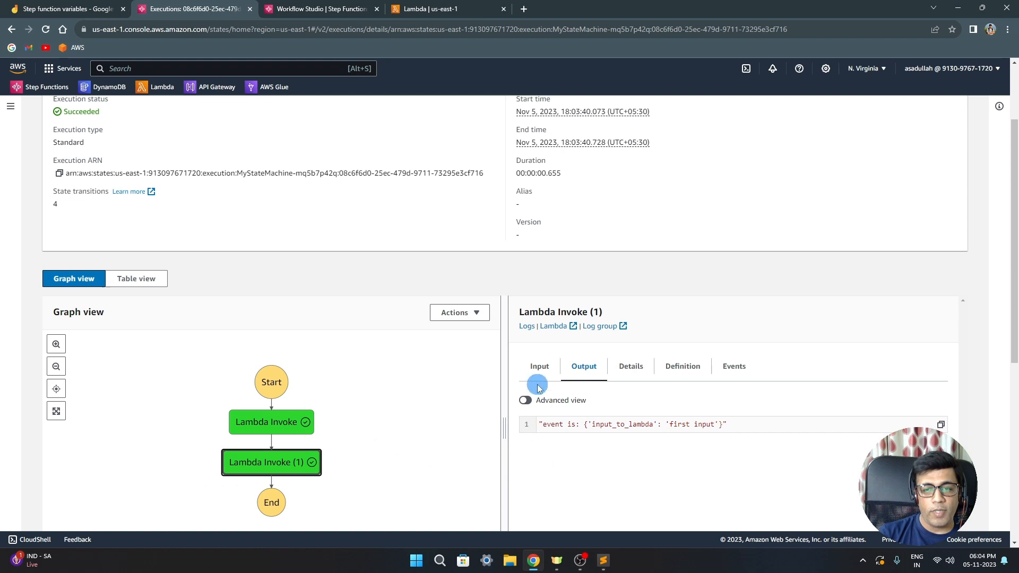
left_click(538, 367)
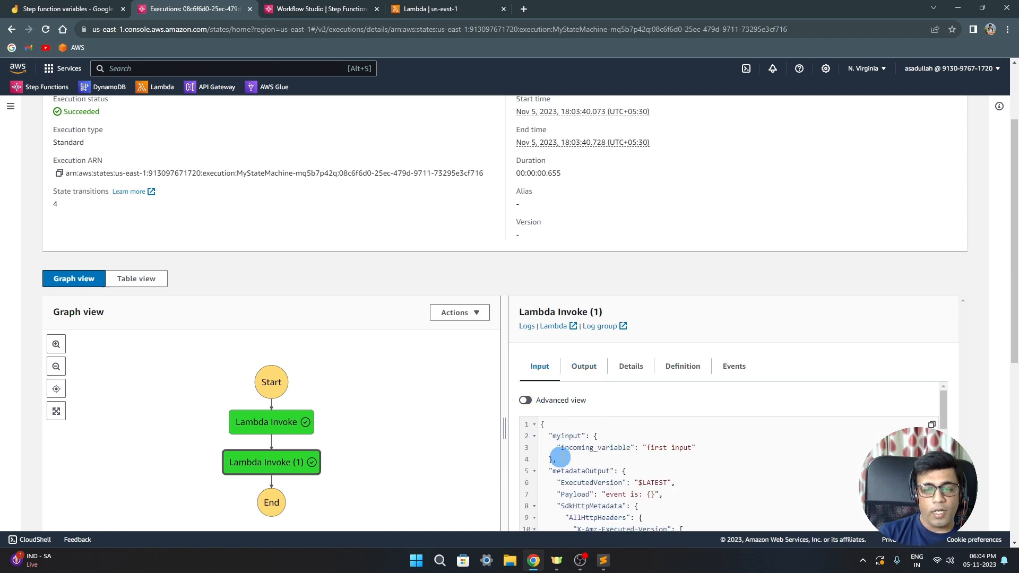
Step: Highlight the myinput and incoming_variable lines in that input, then switch to the Lambda functions list
scroll(537, 406, "down", 2)
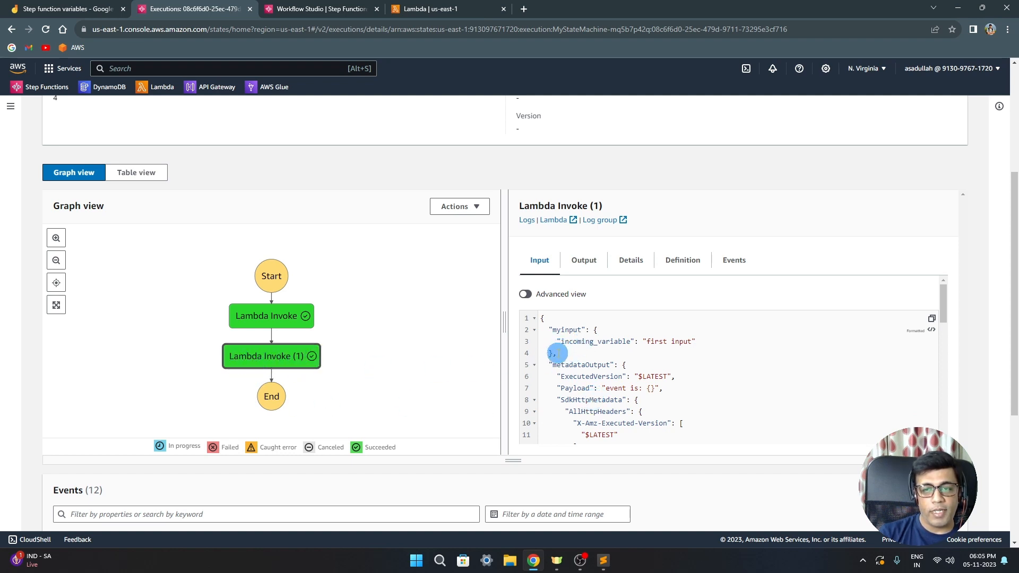
left_click_drag(557, 353, 538, 315)
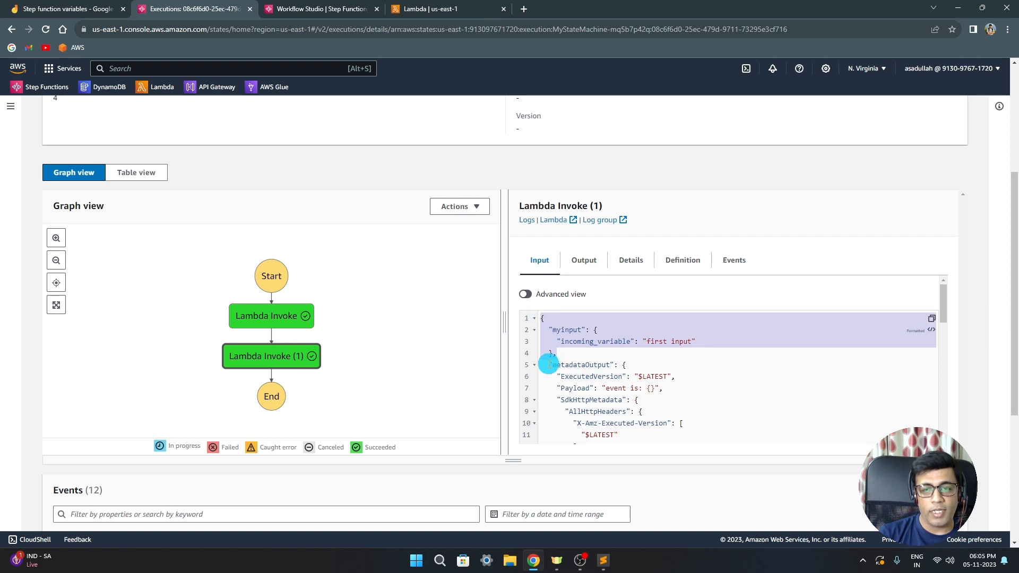
left_click_drag(549, 365, 535, 318)
left_click(577, 358)
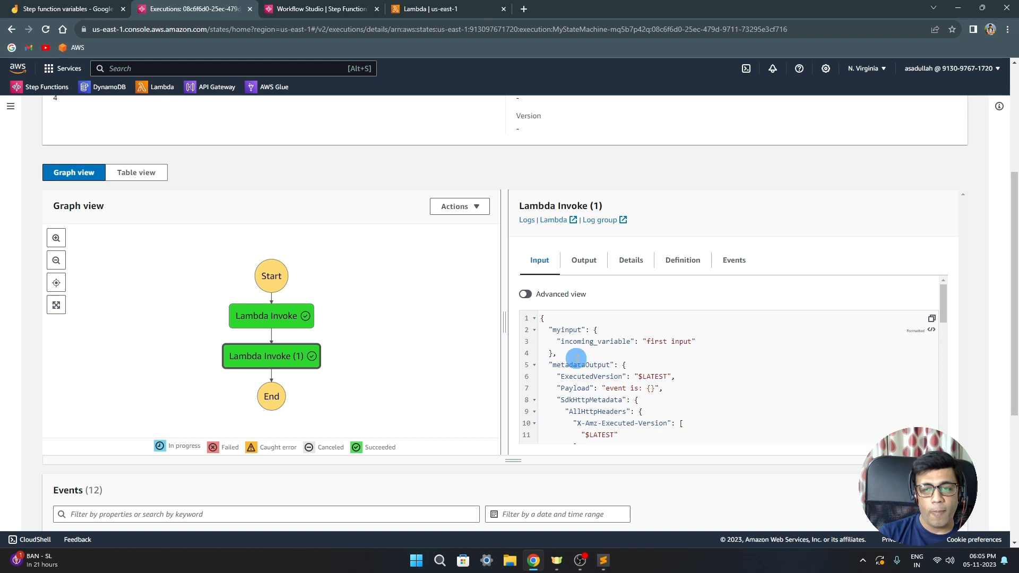
left_click(290, 365)
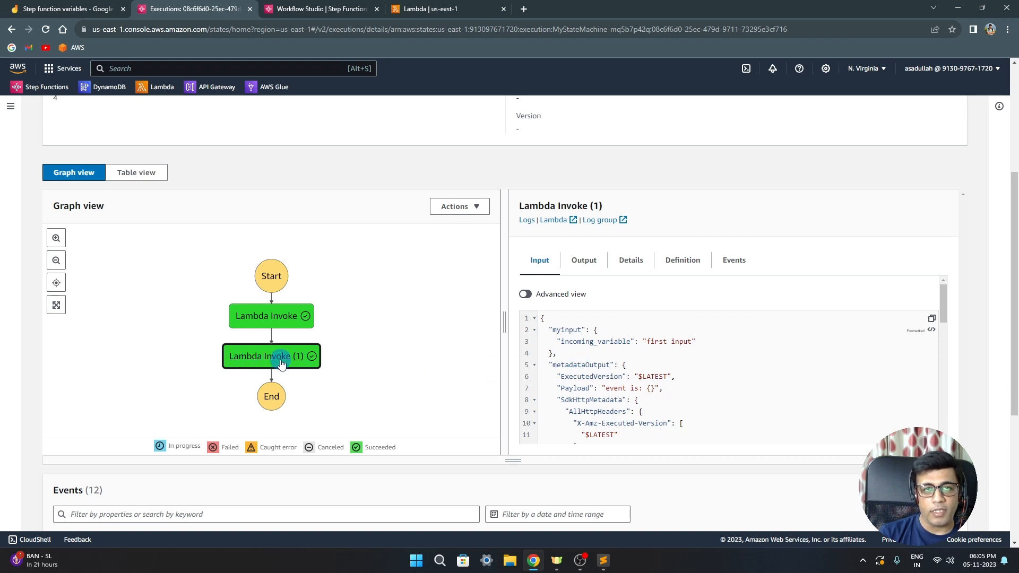
left_click(413, 10)
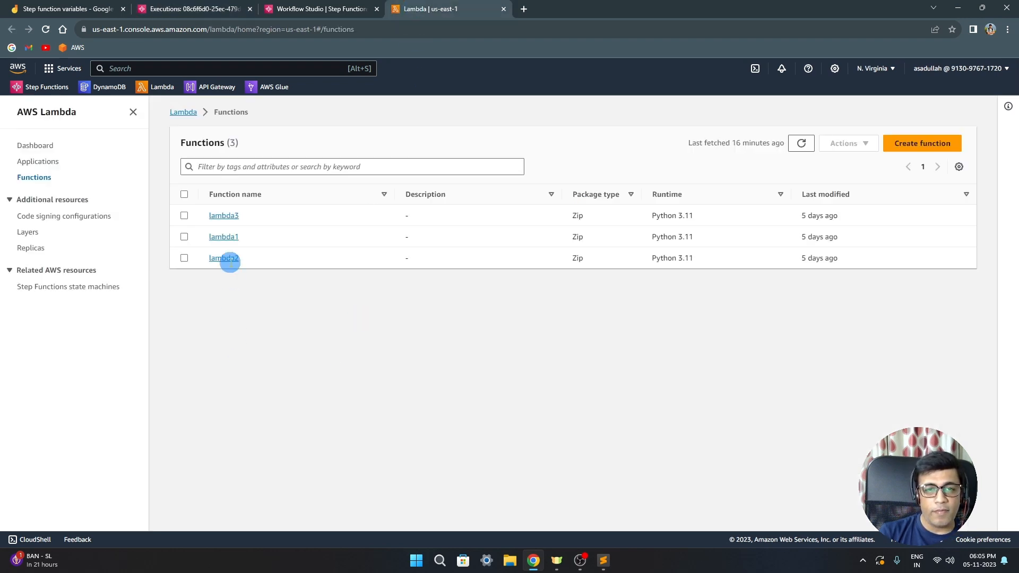
Step: Open lambda3 and mark the returned 'event is:' string, then go back to the execution details
left_click(223, 216)
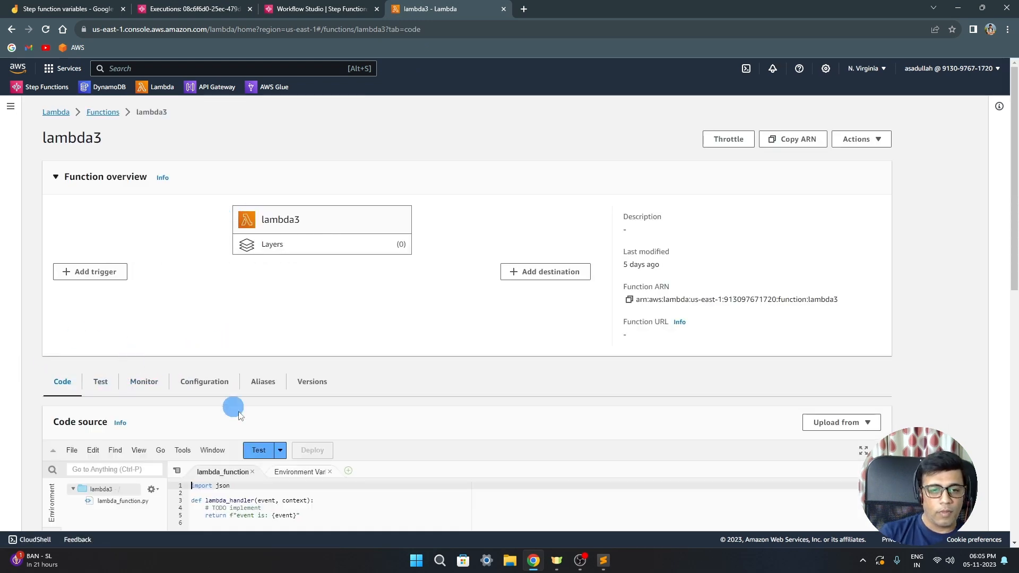
scroll(232, 409, "down", 2)
left_click_drag(301, 409, 269, 409)
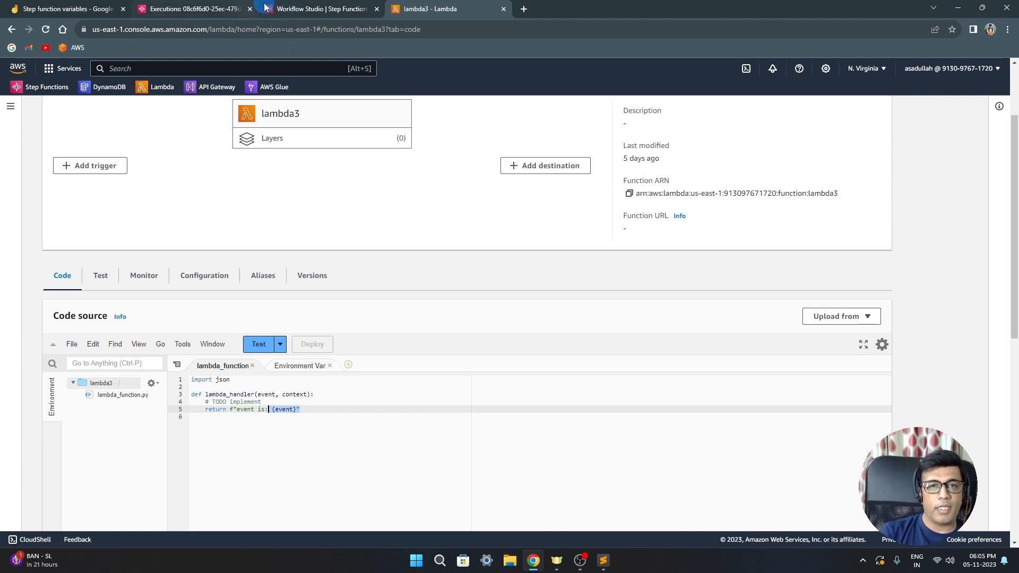
left_click(282, 9)
left_click(192, 10)
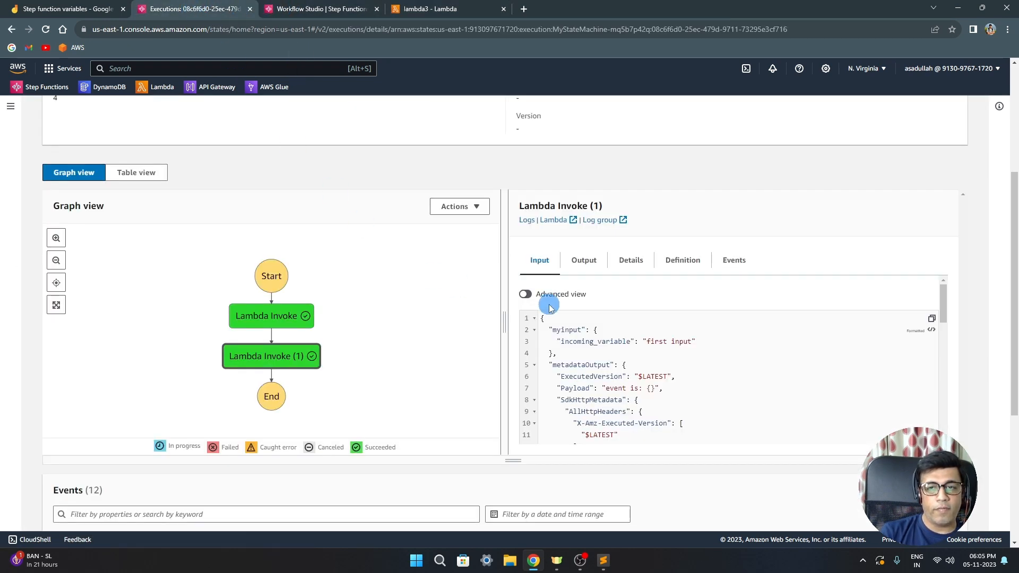
left_click(585, 265)
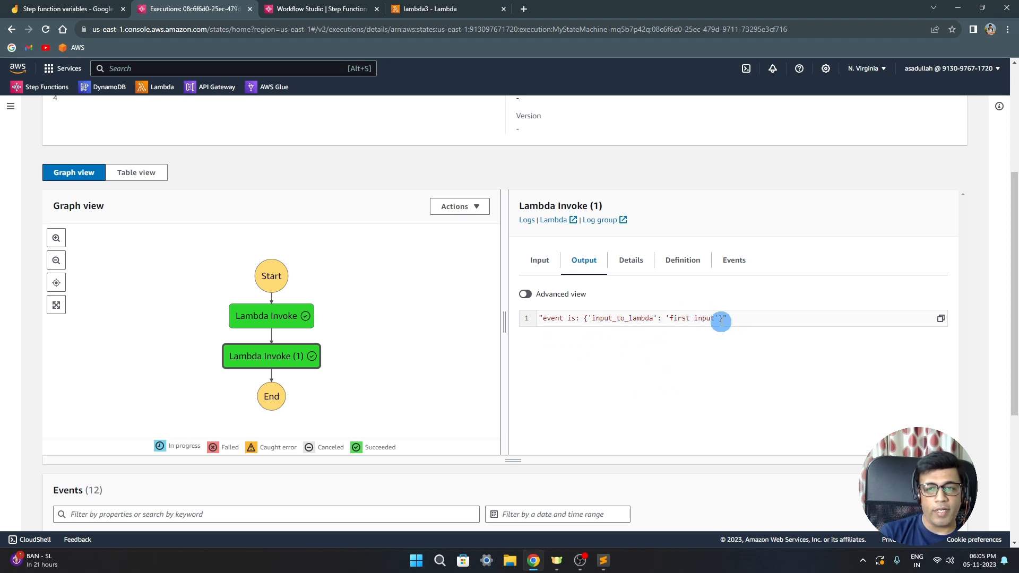
left_click(409, 9)
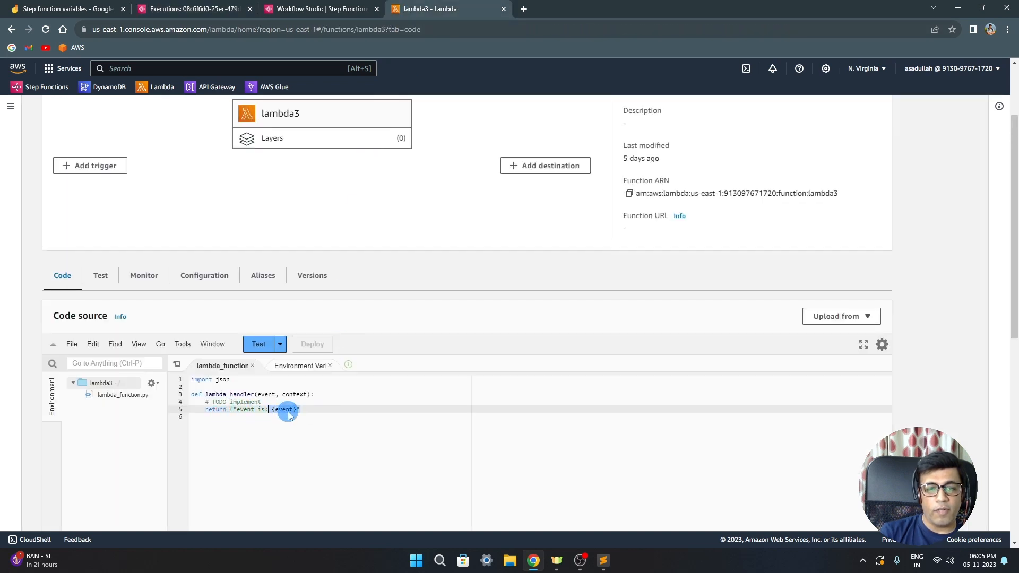
left_click(209, 9)
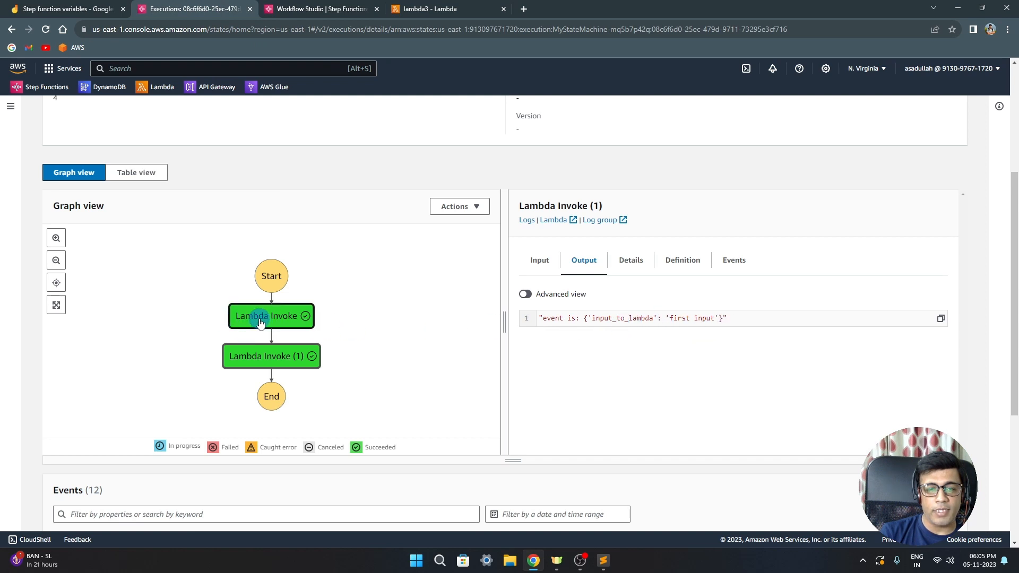
scroll(576, 369, "down", 1)
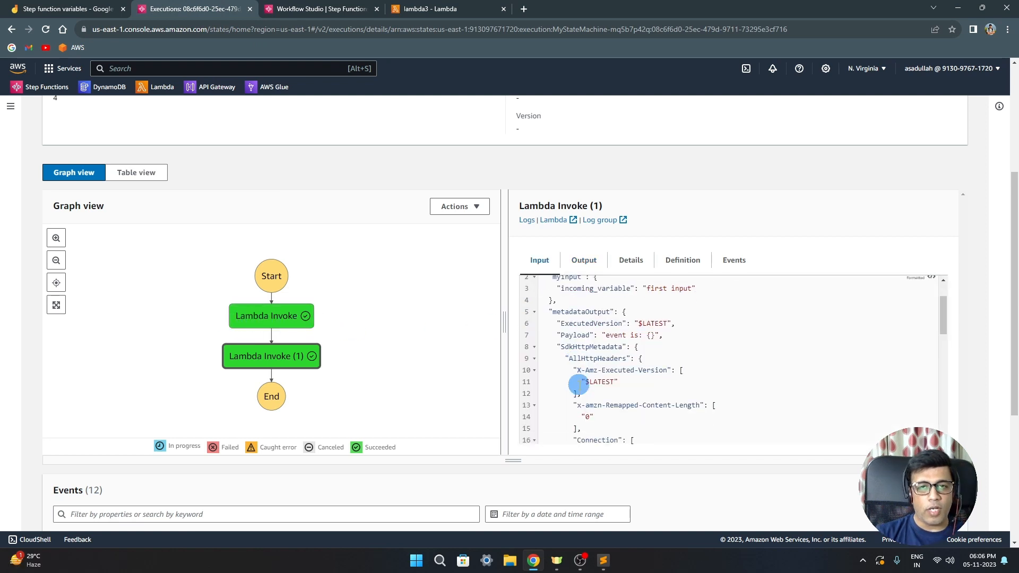
scroll(578, 390, "up", 1)
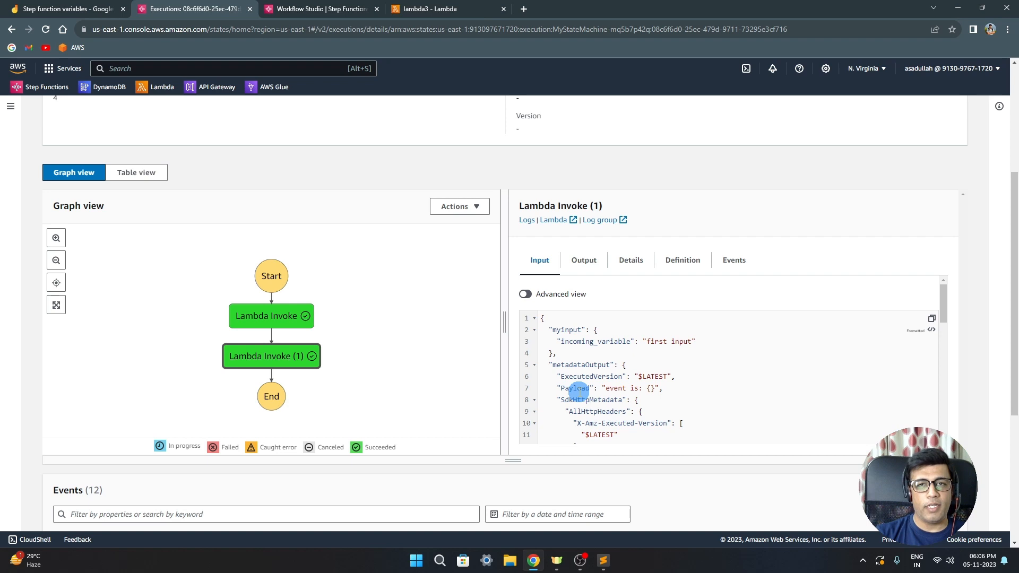